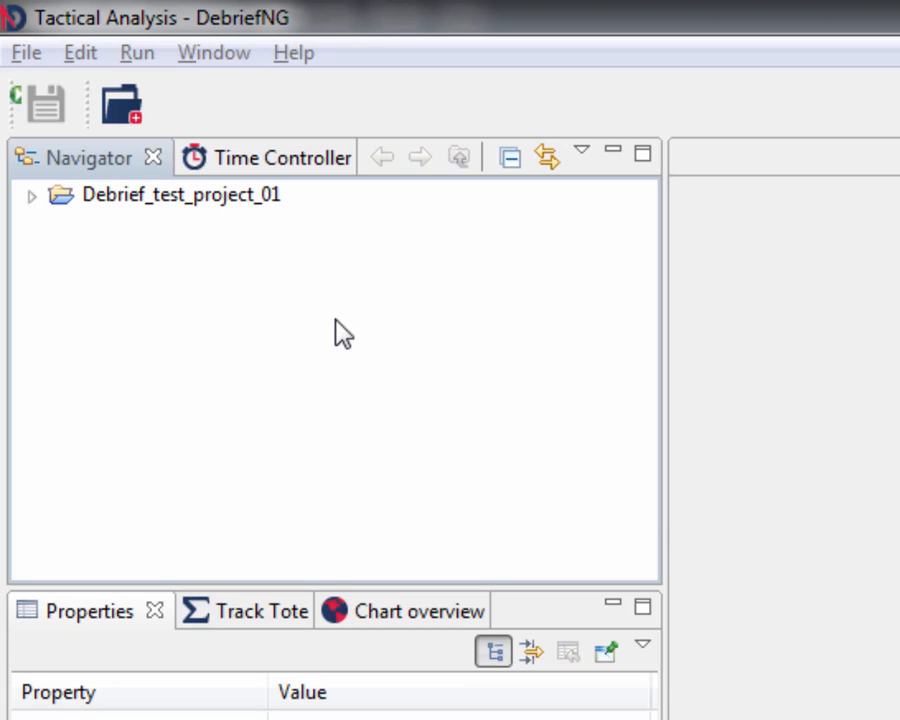
Open boat1.rep from the project's sample_data folder, importing the NELSON track in Over The Ground mode, and widen the chart area.
click(31, 196)
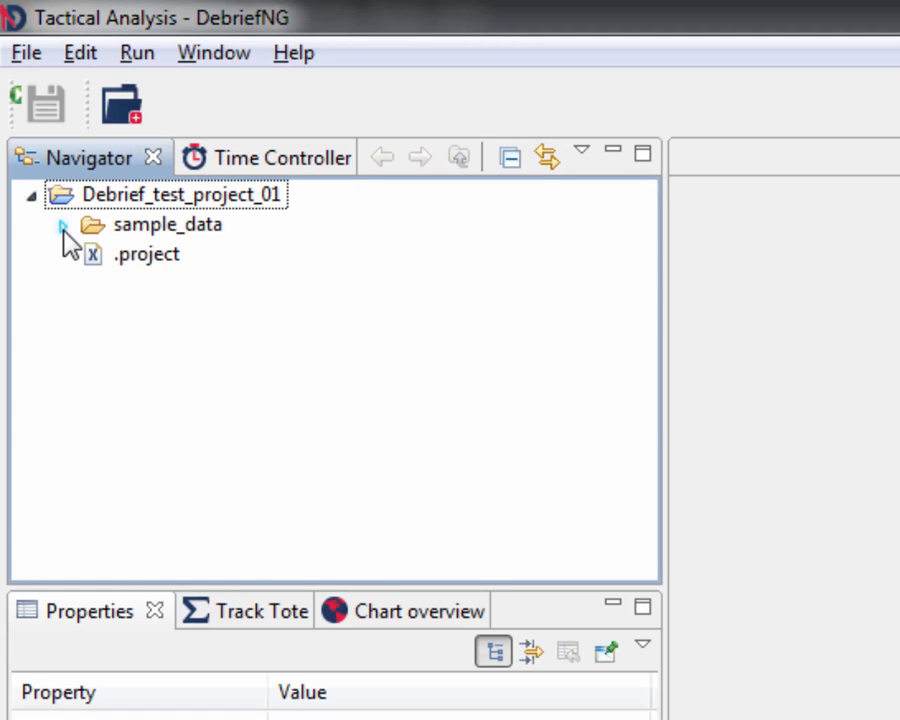
click(62, 226)
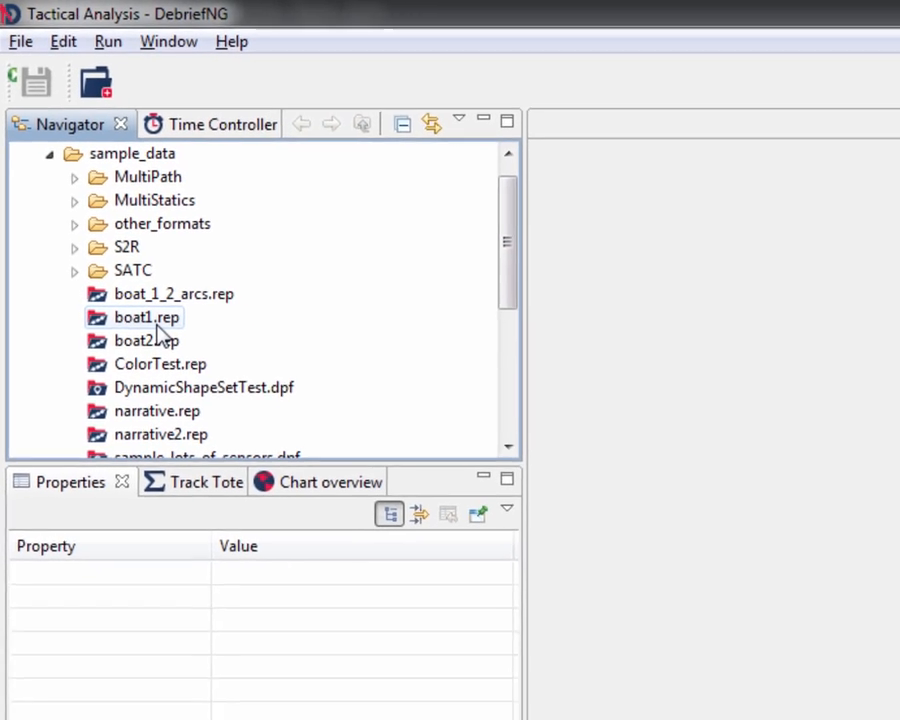
click(118, 280)
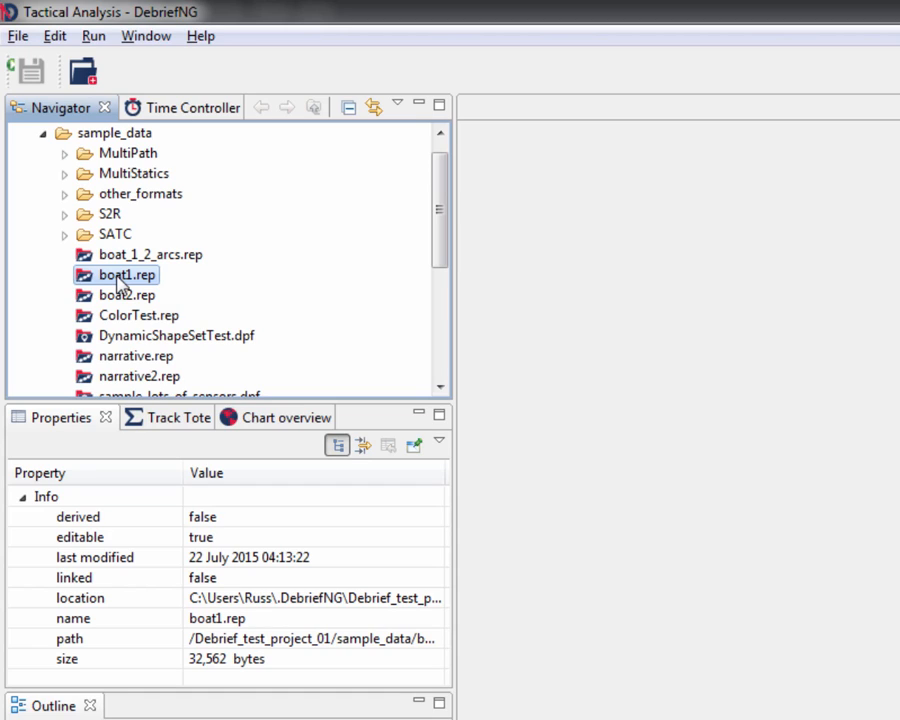
double_click(116, 278)
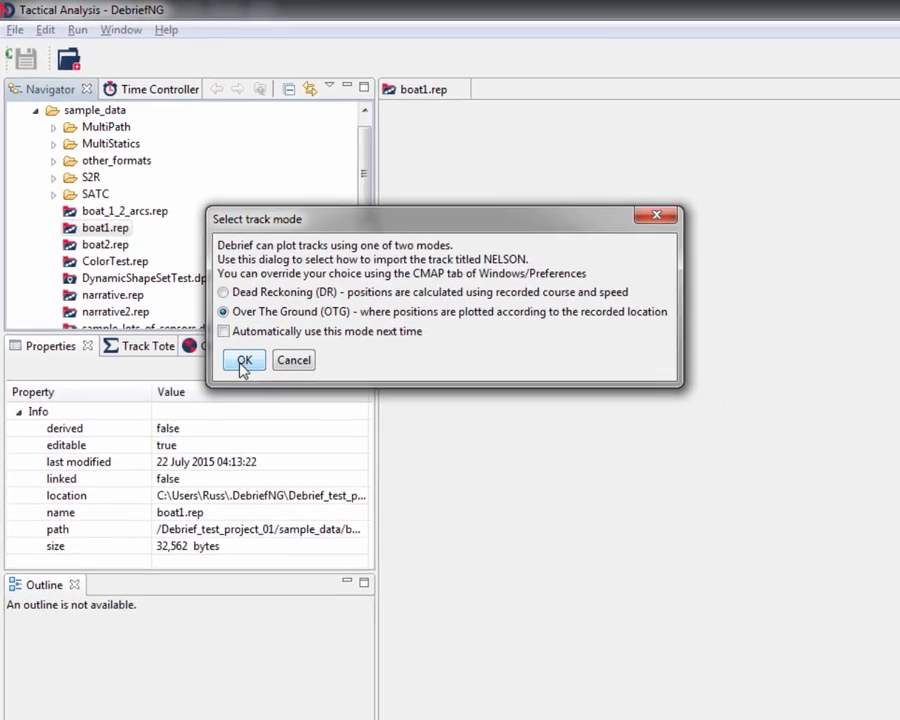
click(293, 436)
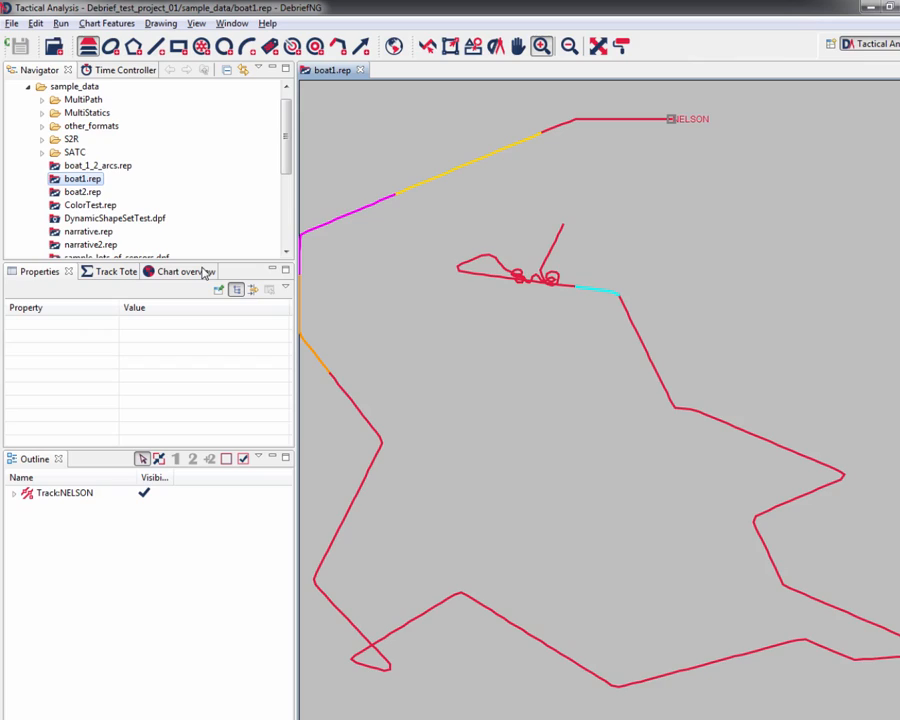
drag(297, 197, 194, 197)
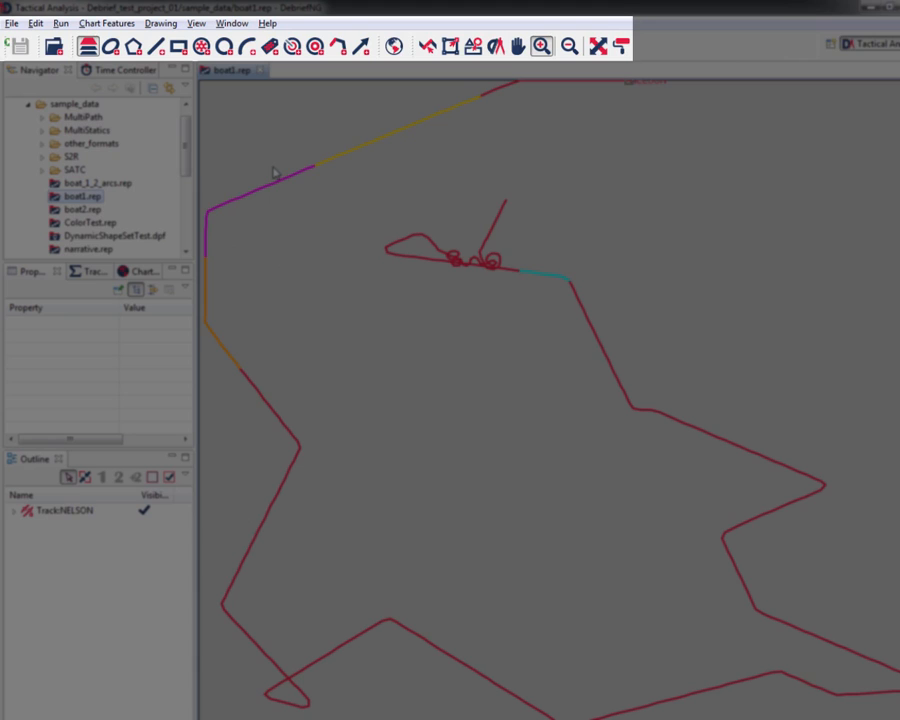
mouse_move(273, 173)
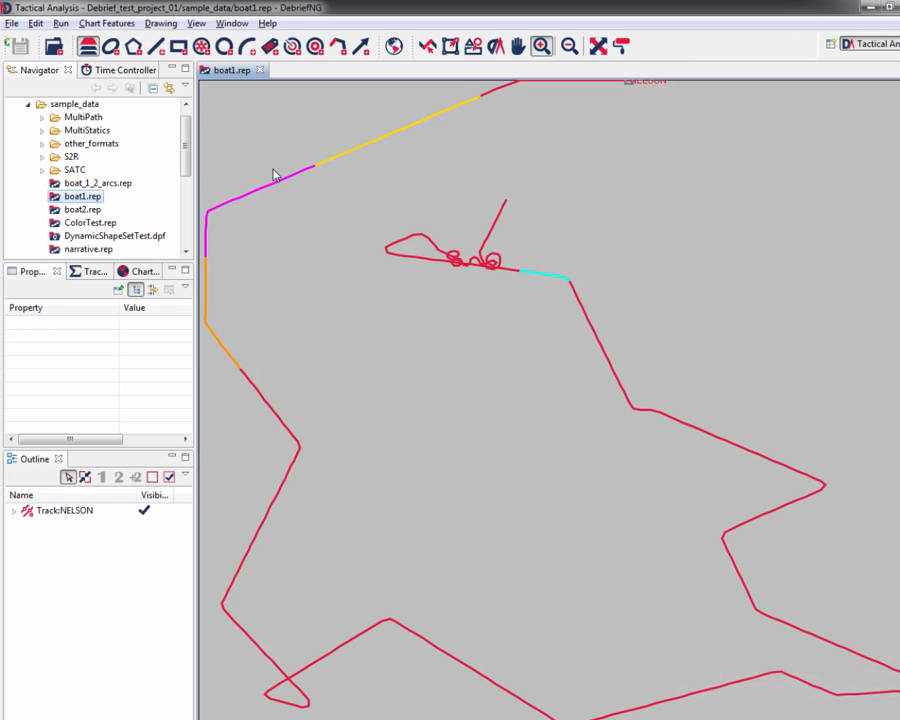
click(12, 23)
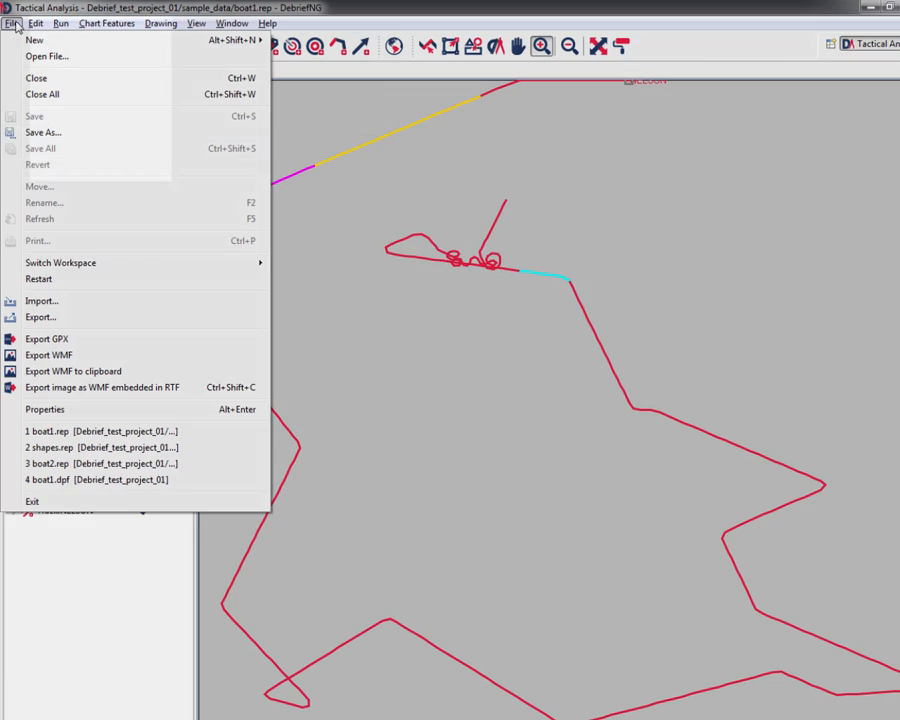
mouse_move(48, 20)
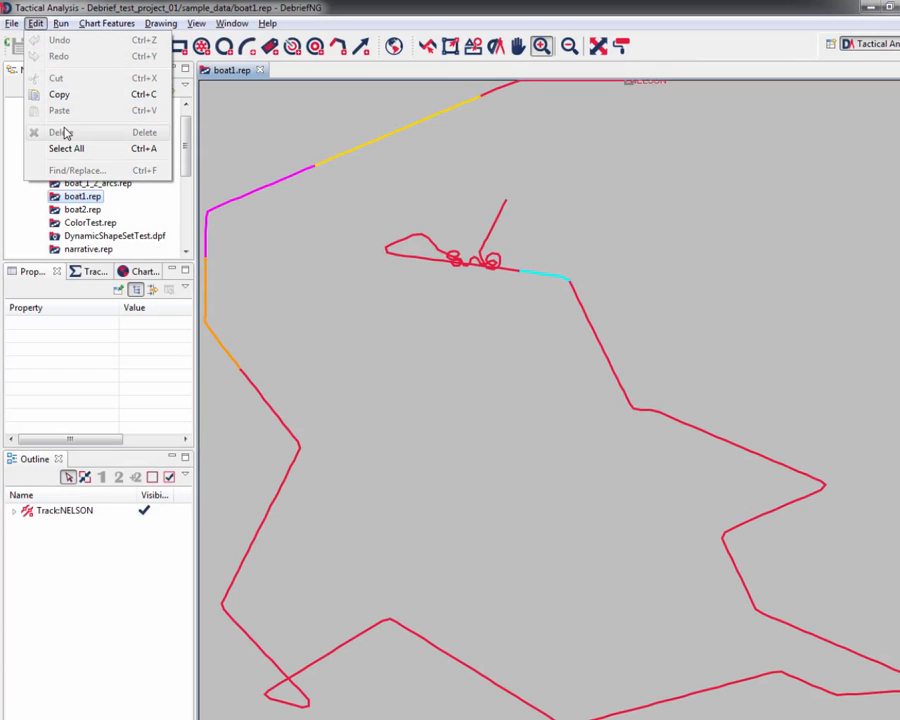
click(224, 135)
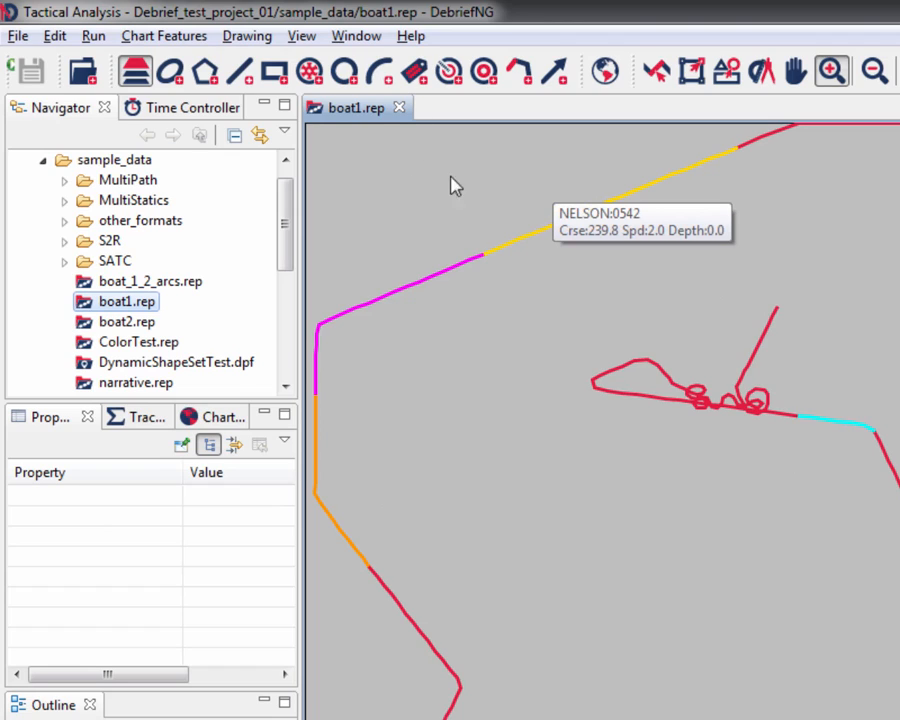
right_click(372, 191)
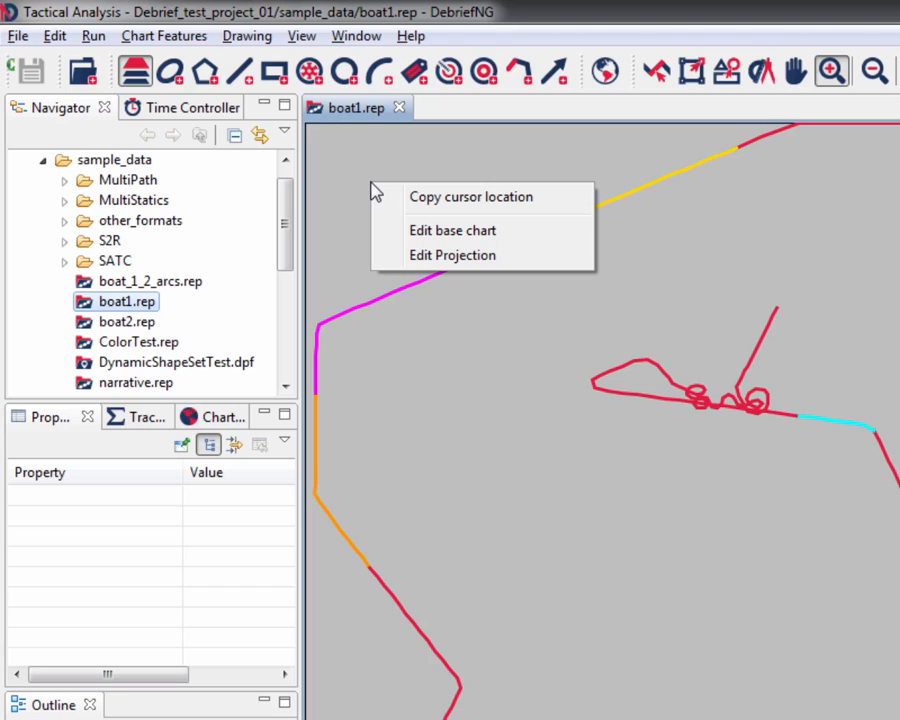
click(835, 251)
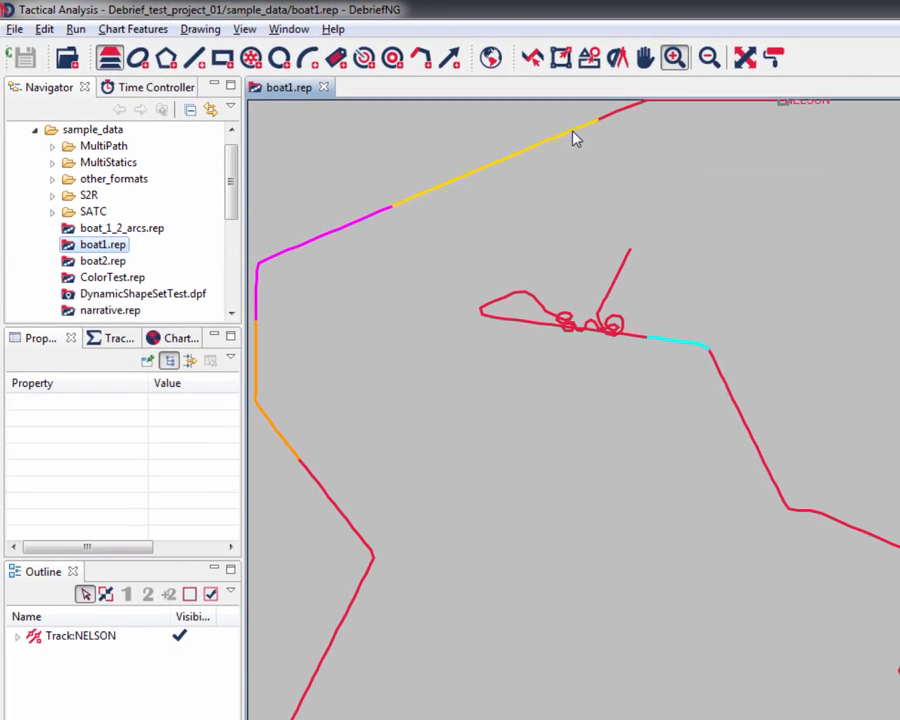
Reset the color of position 0519 on the yellow stretch of the NELSON track.
right_click(575, 138)
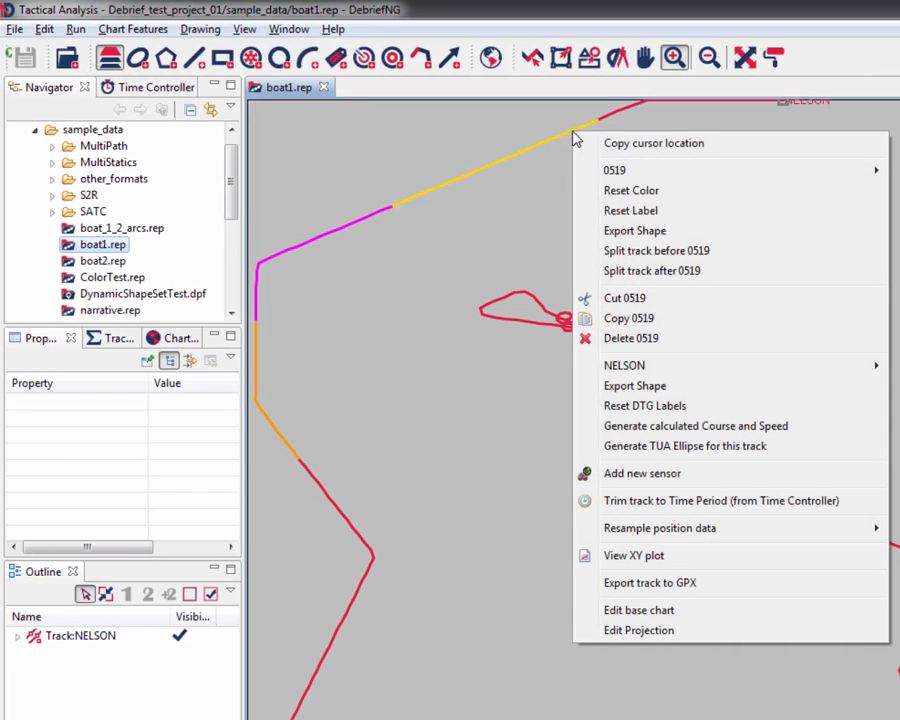
click(659, 192)
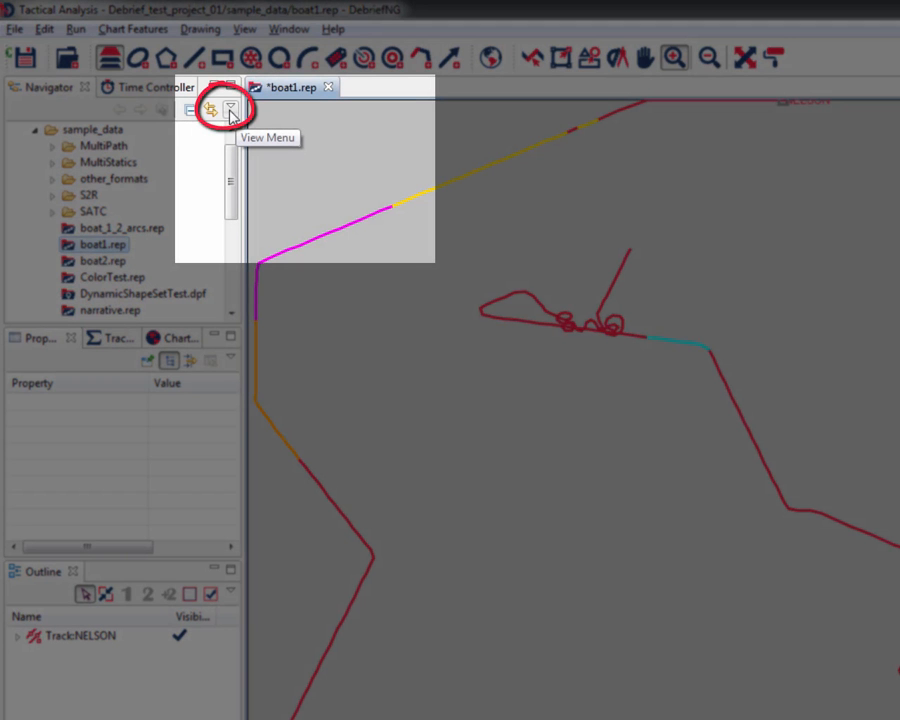
click(230, 110)
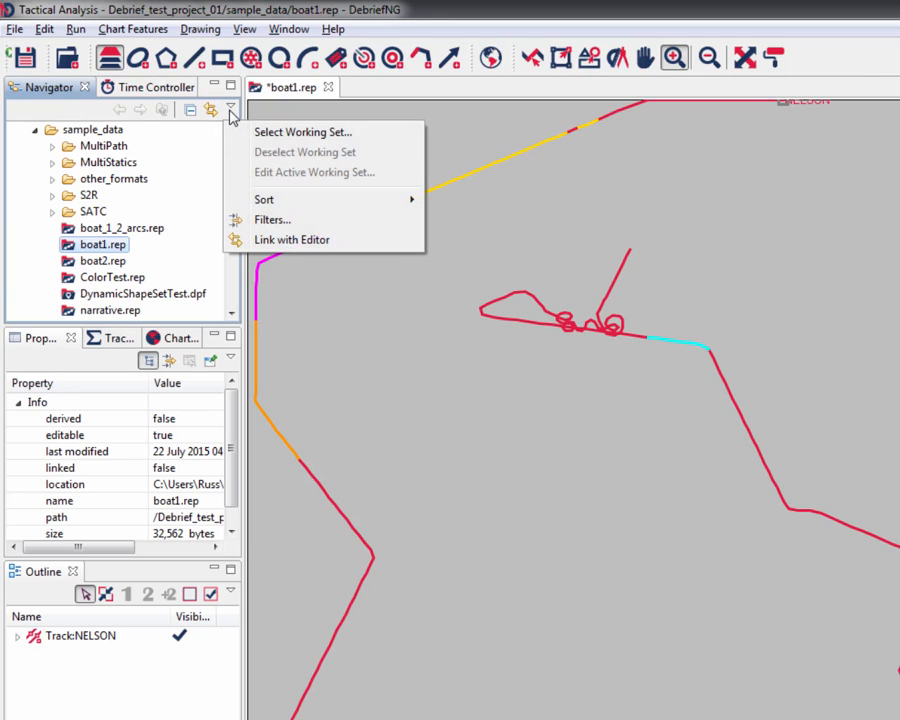
click(365, 316)
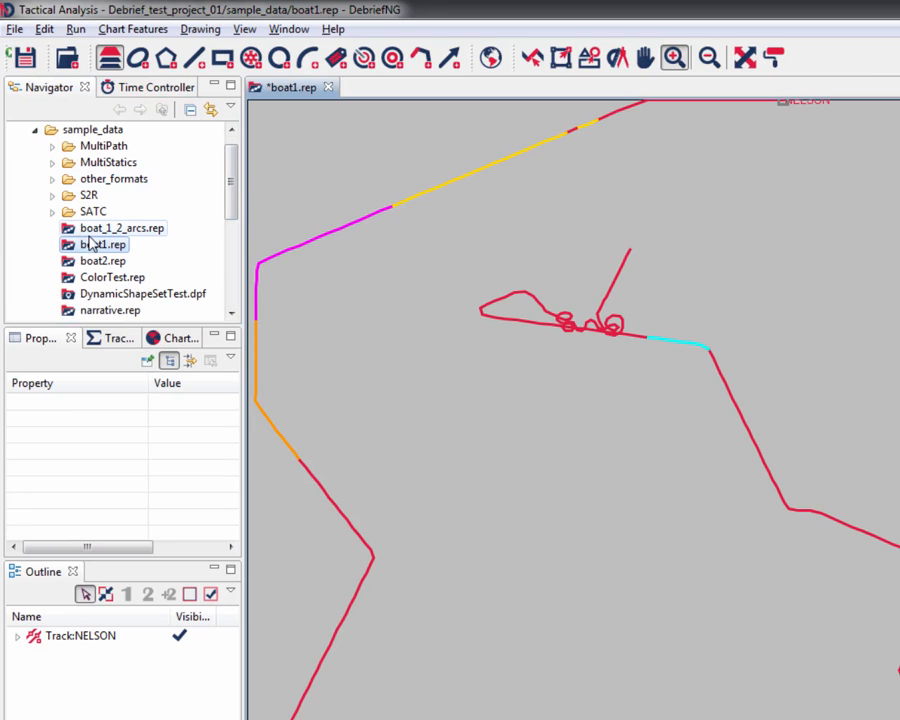
click(74, 390)
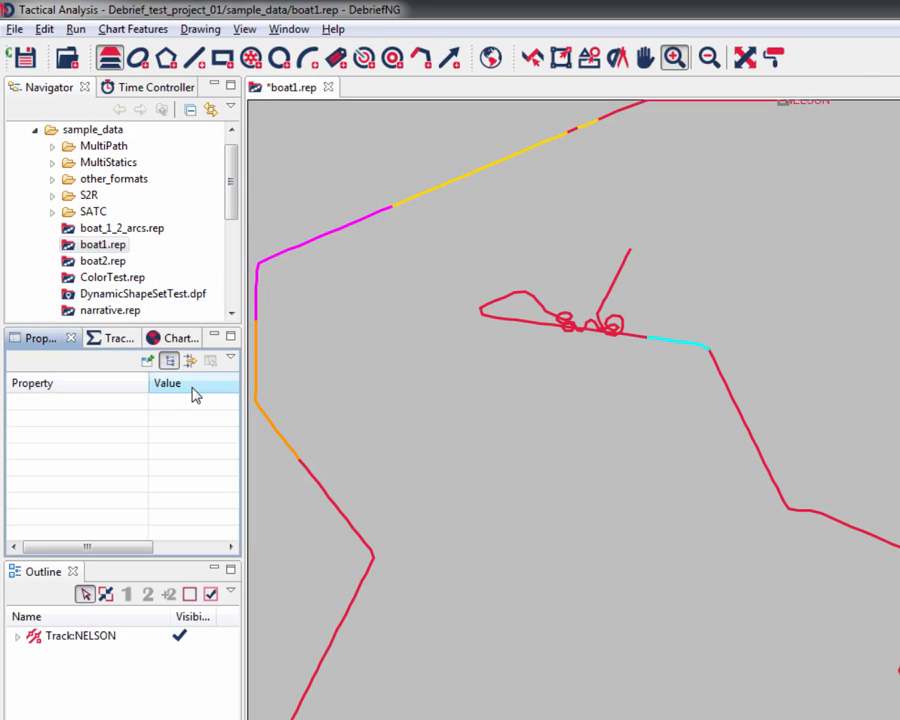
click(231, 362)
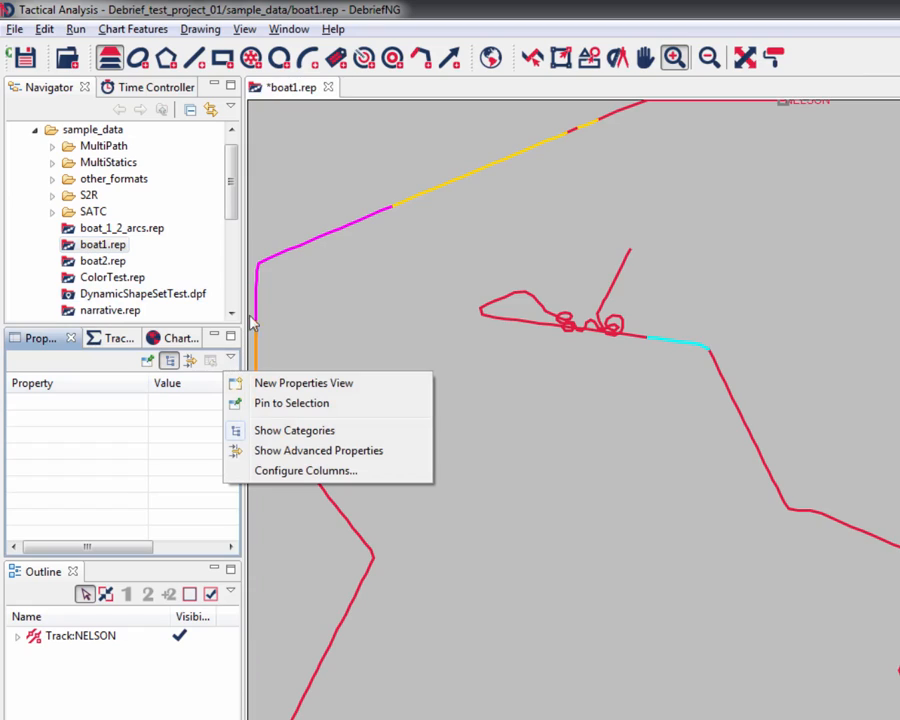
click(312, 201)
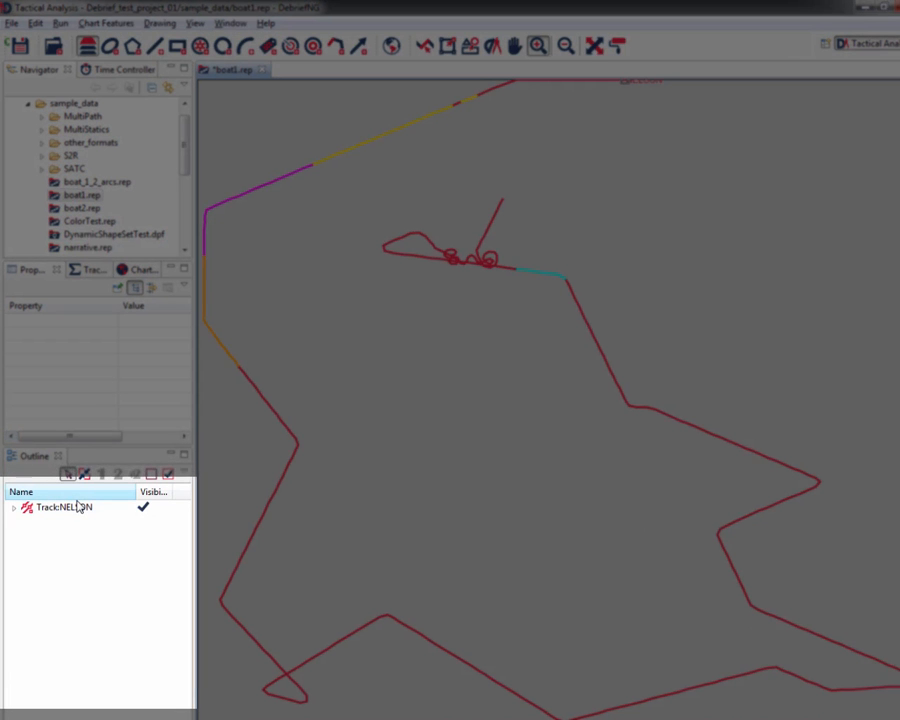
Narrow the Outline's Name column so the Visibility heading fits, and expand Track:NELSON to list its segment.
click(78, 507)
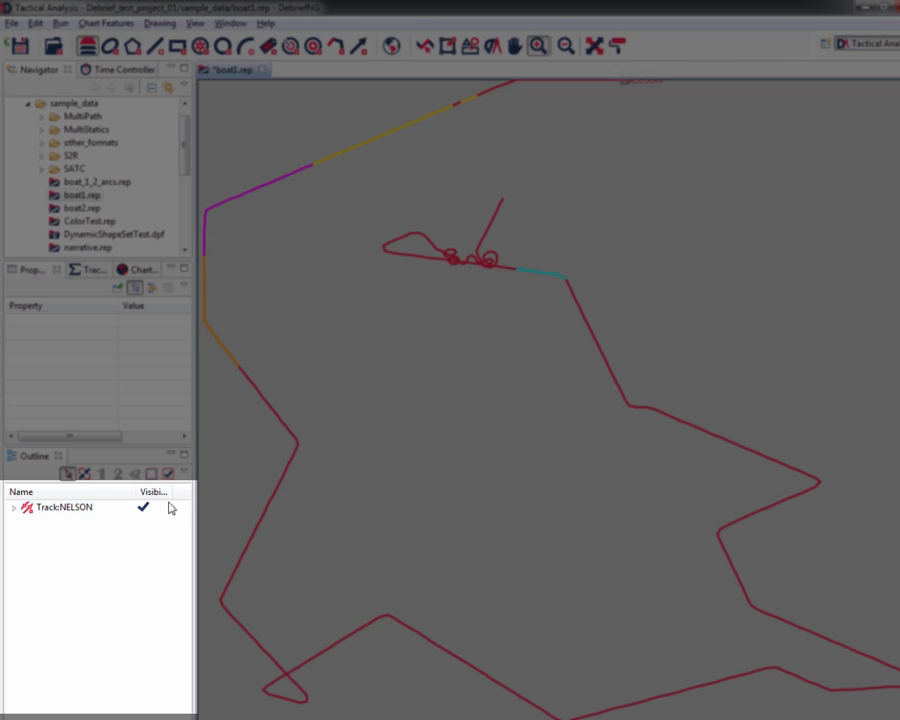
drag(133, 491, 110, 488)
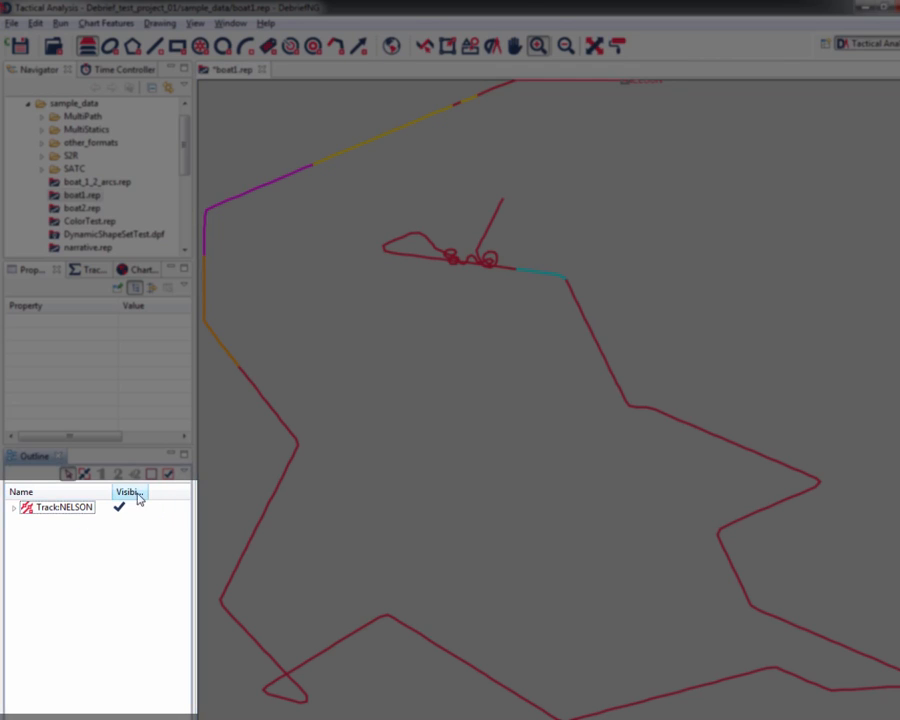
click(14, 509)
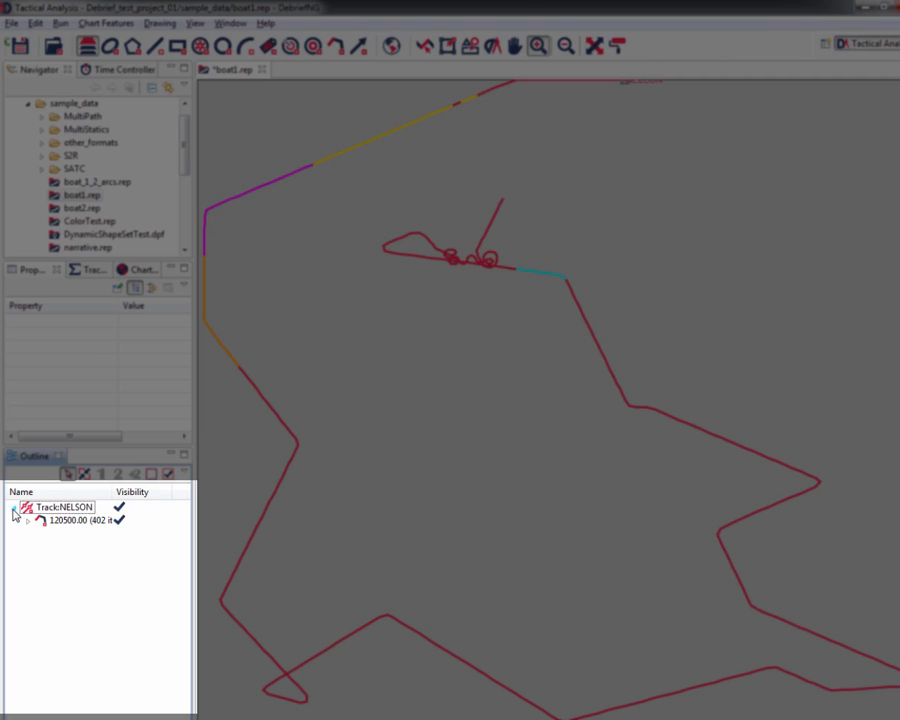
Set the line style of the NELSON track's 120500.00 segment to Long Dashes.
right_click(63, 527)
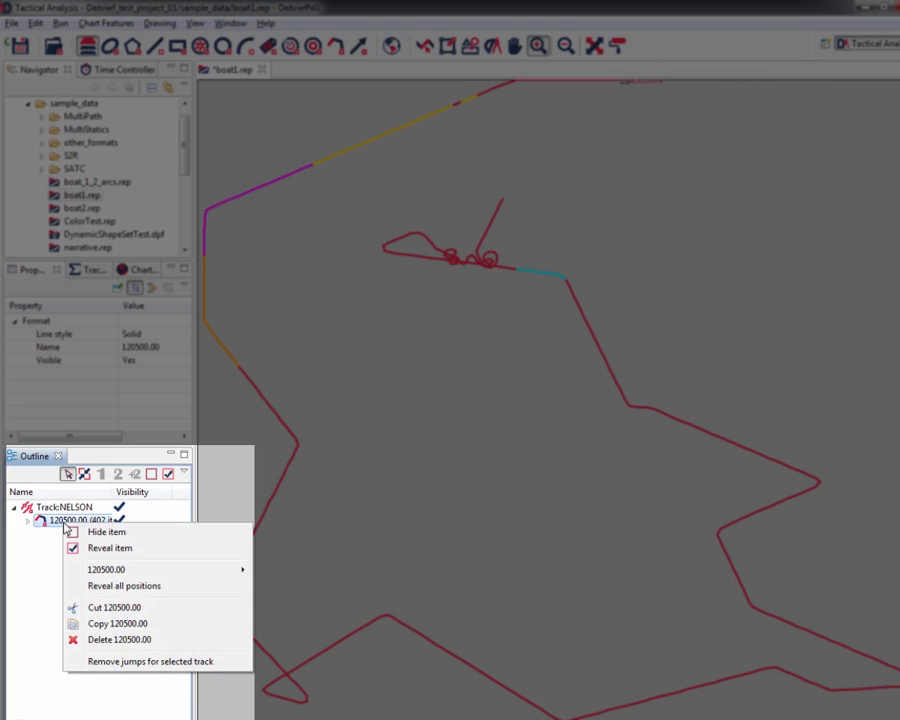
mouse_move(143, 576)
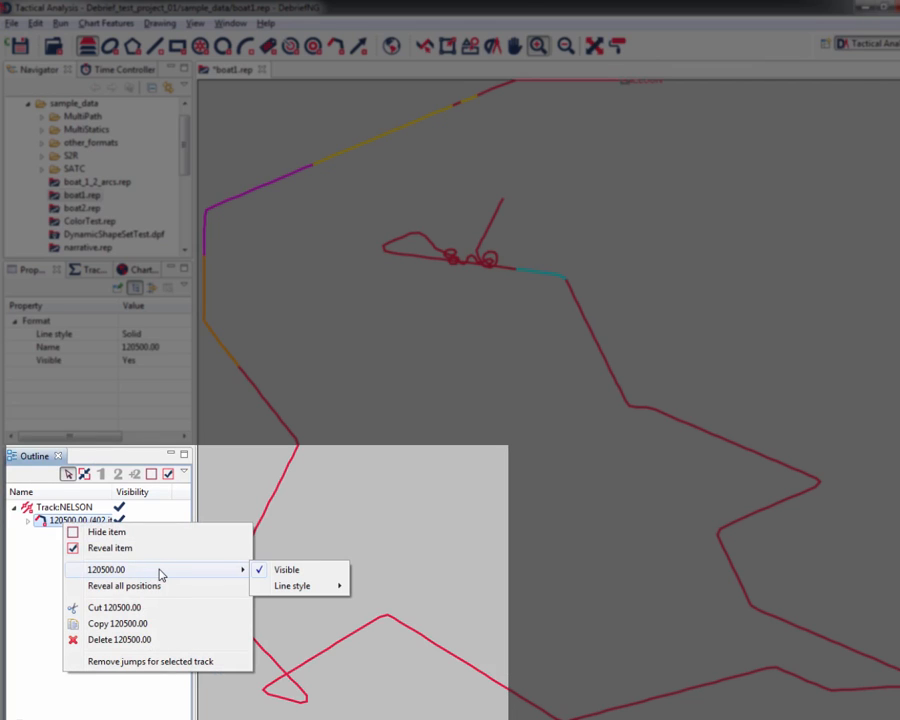
mouse_move(238, 568)
mouse_move(335, 586)
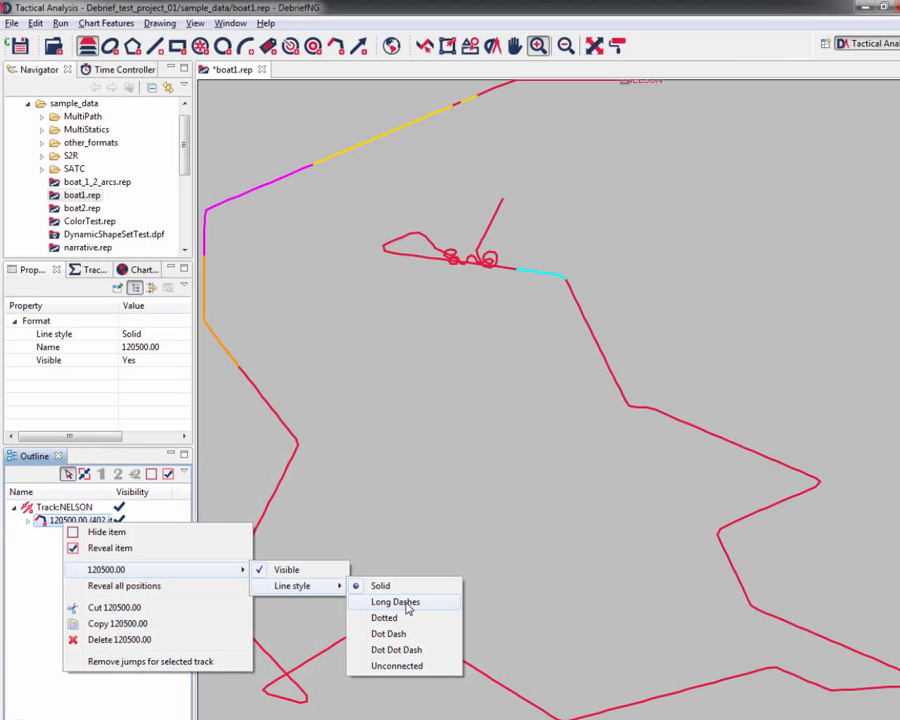
click(395, 602)
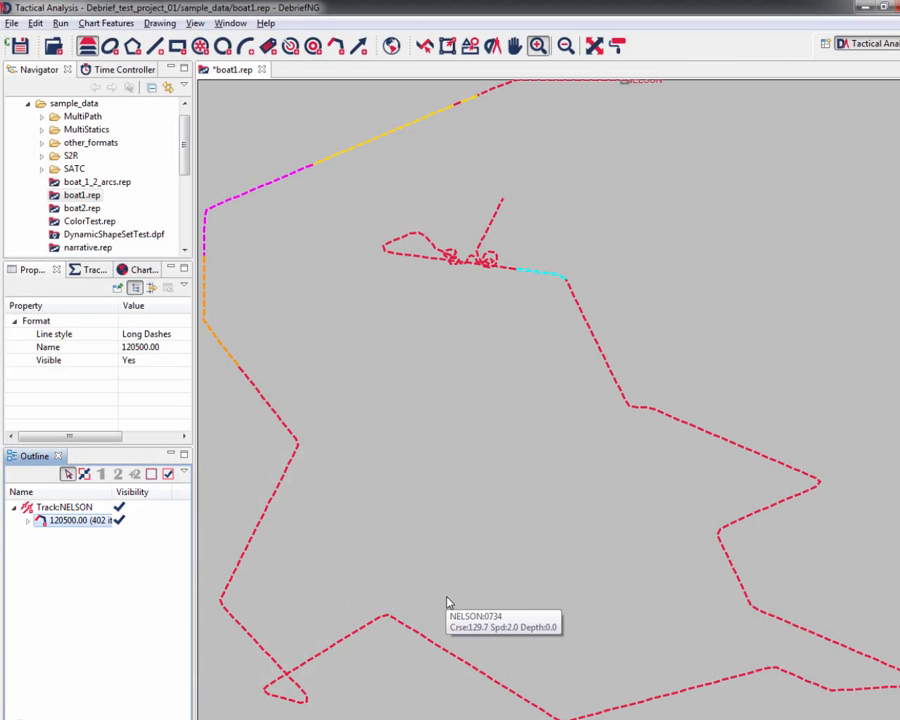
Change the color of the whole NELSON track to Blue.
right_click(70, 510)
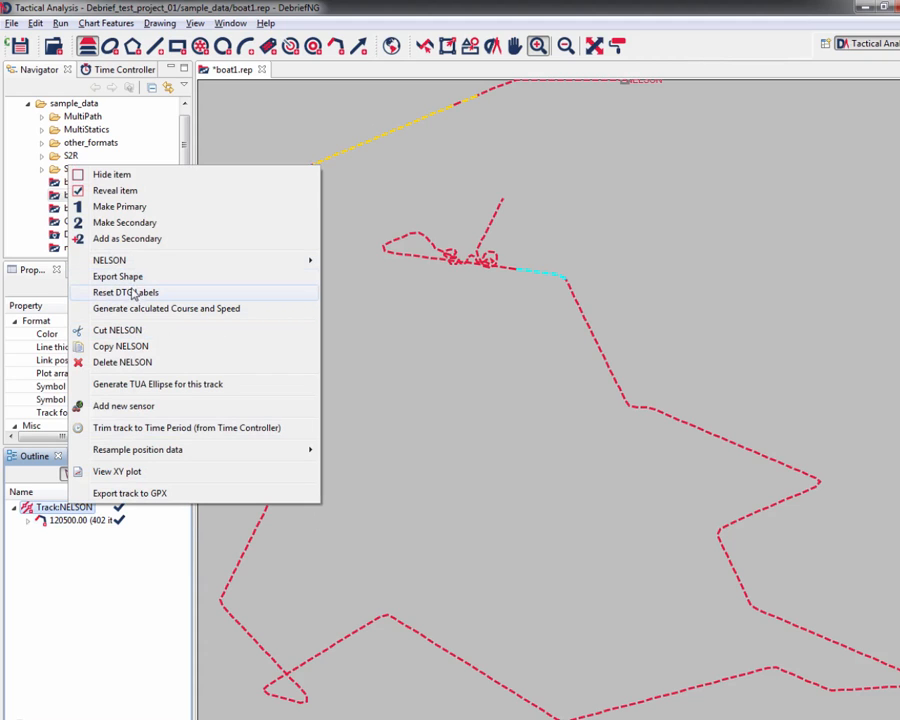
mouse_move(138, 262)
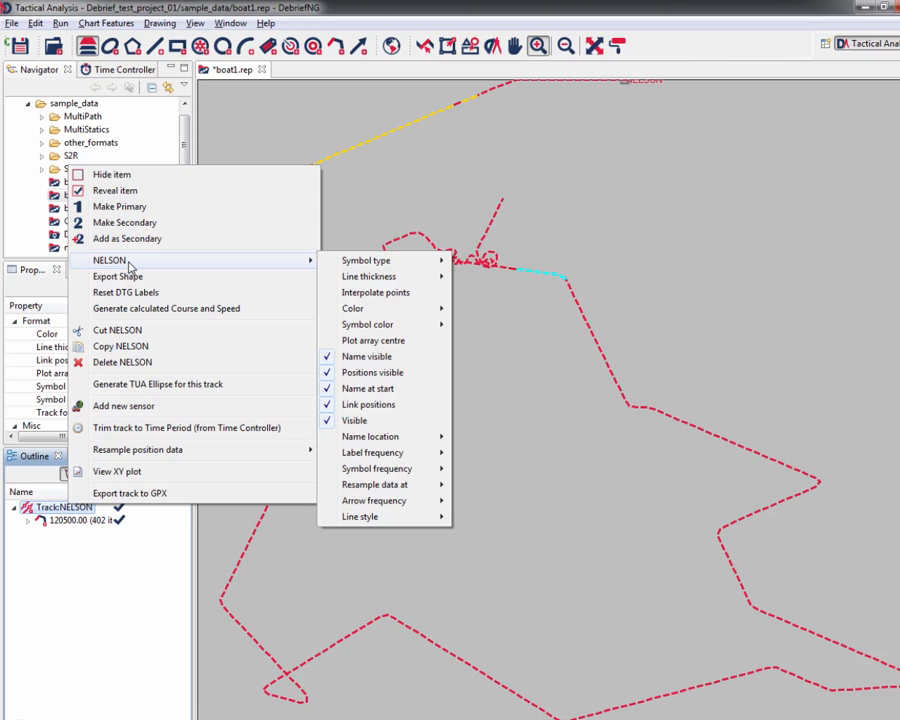
mouse_move(346, 263)
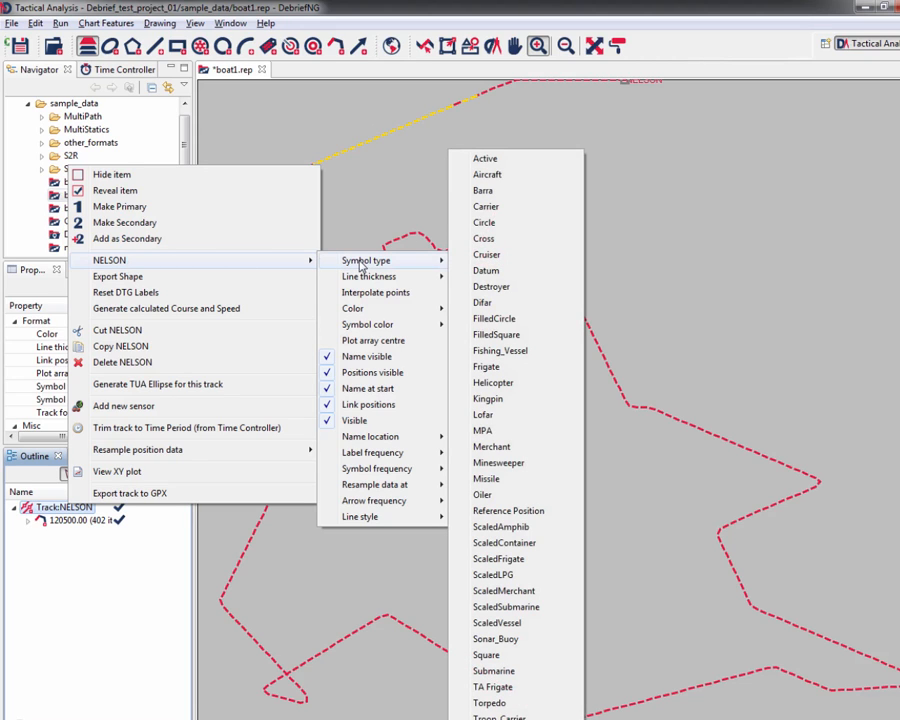
mouse_move(430, 308)
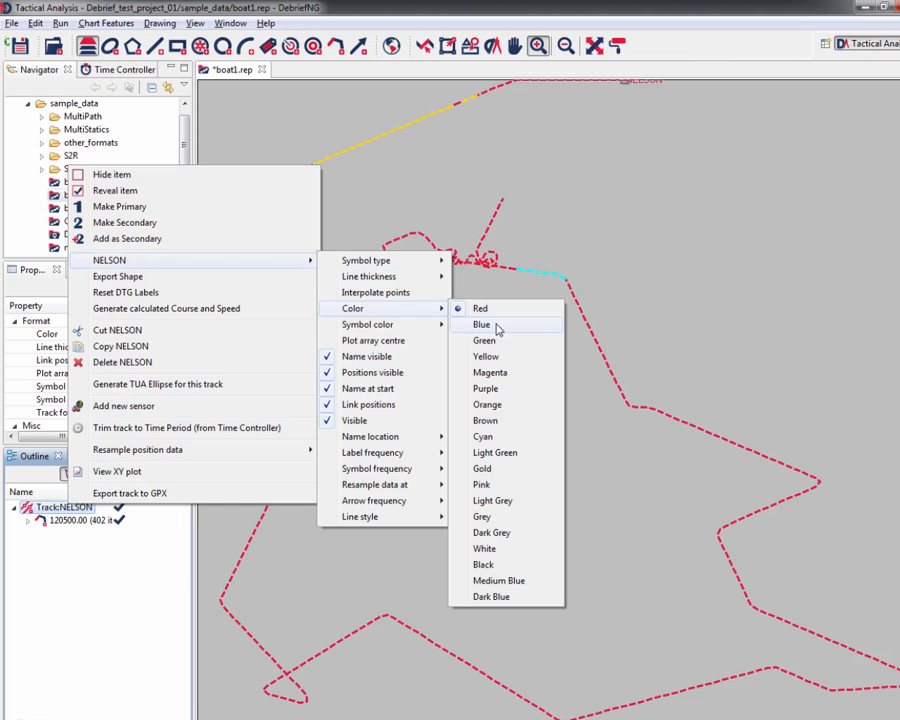
click(498, 328)
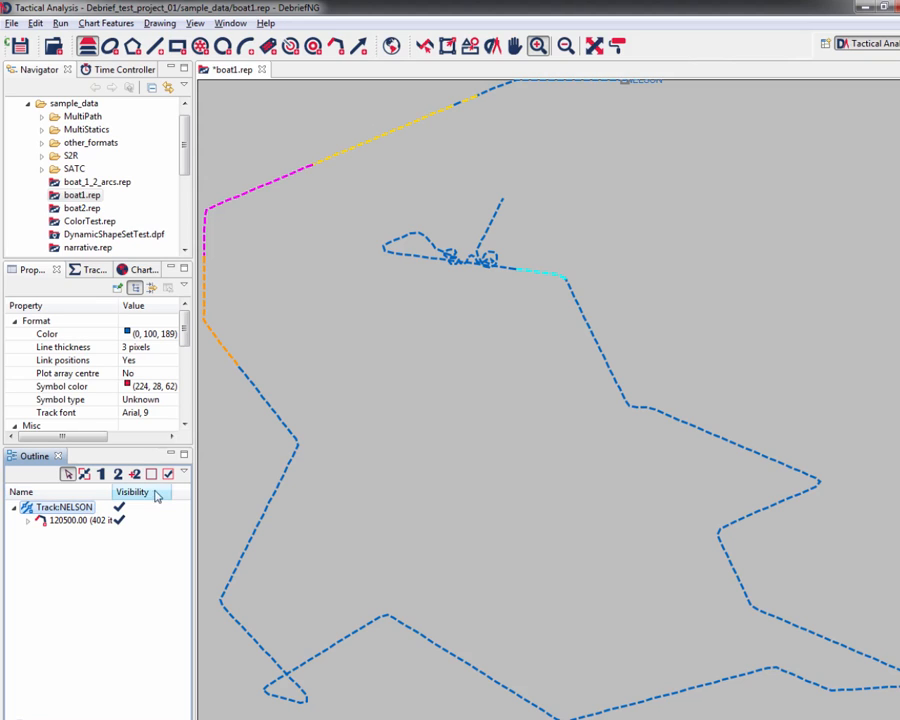
Hide the NELSON track on the chart.
click(185, 479)
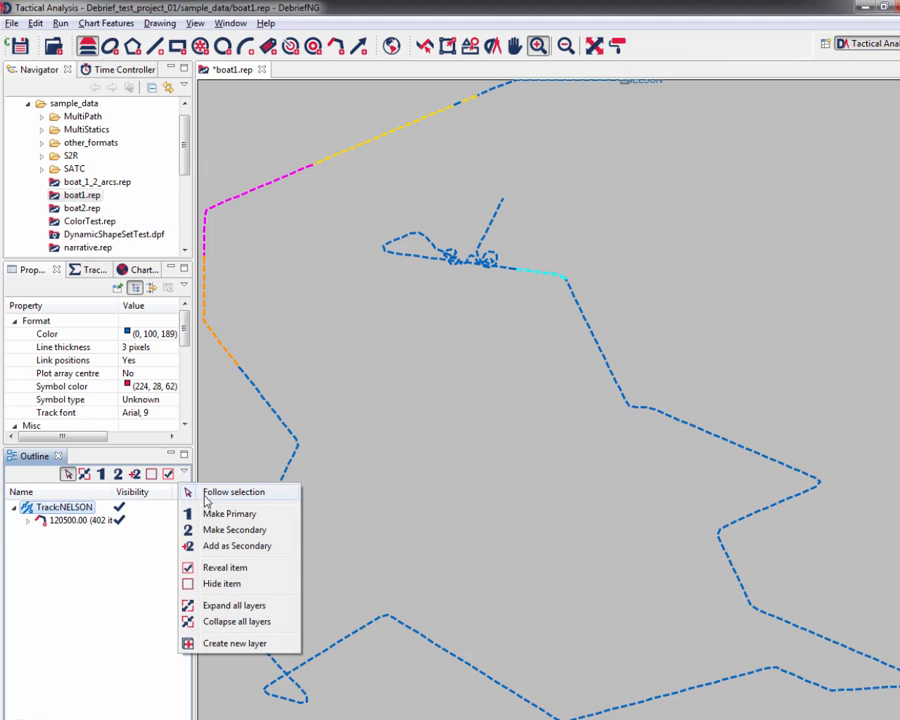
click(222, 584)
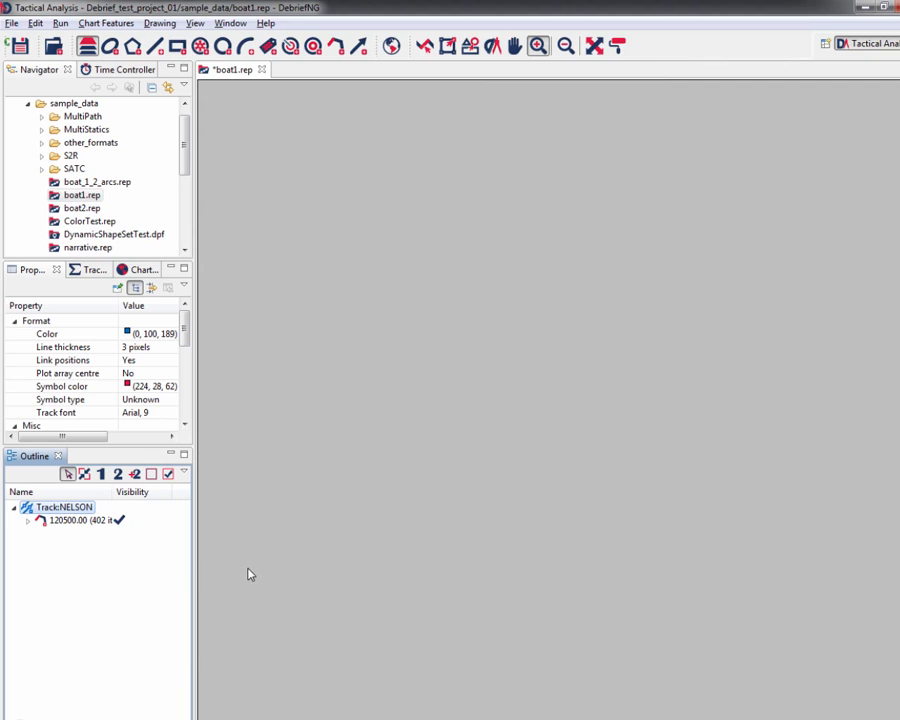
click(184, 476)
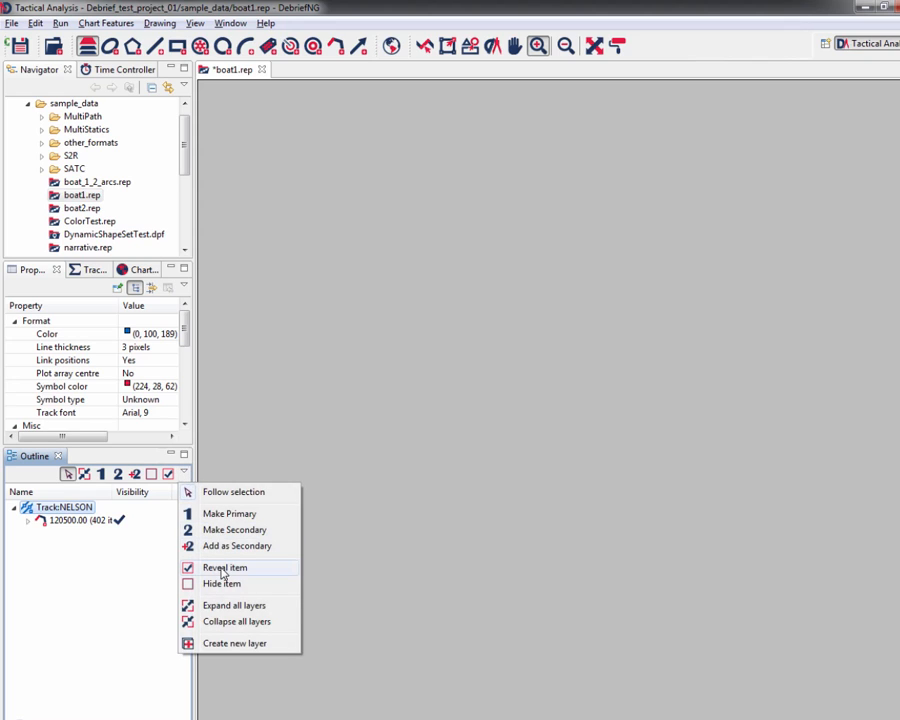
click(53, 522)
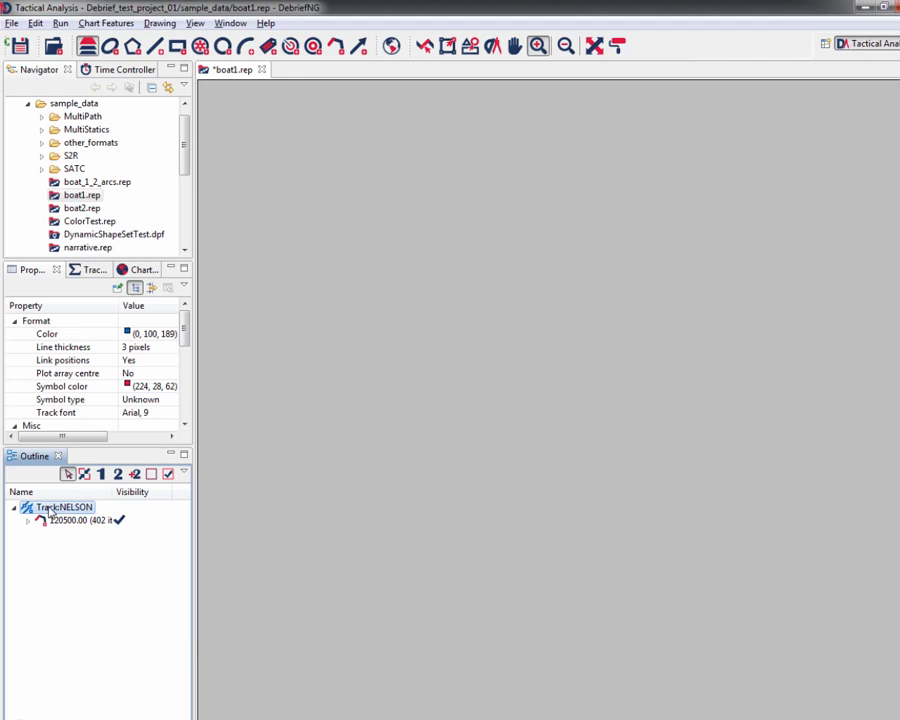
Reveal the hidden NELSON track on the chart again.
right_click(50, 511)
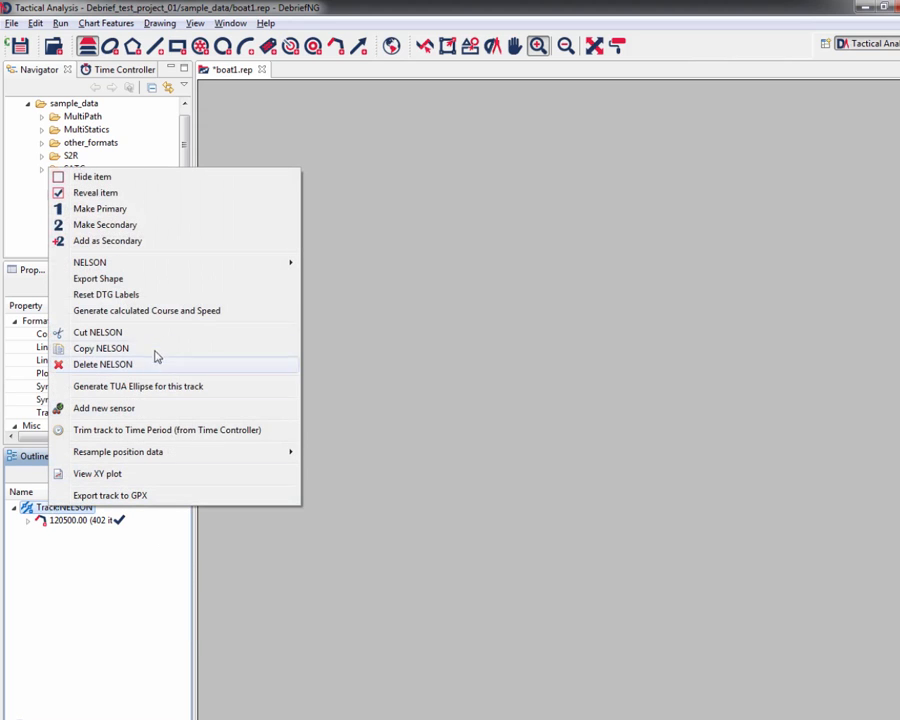
click(200, 198)
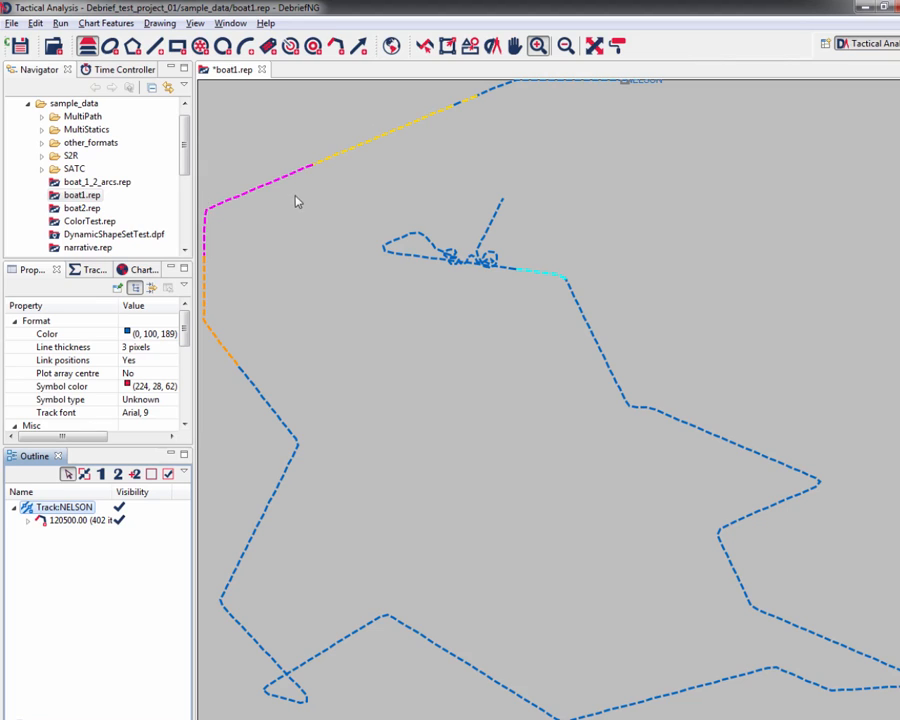
Save the edited plot as boat1.dpf in the Debrief_test_project_01 folder.
mouse_move(316, 159)
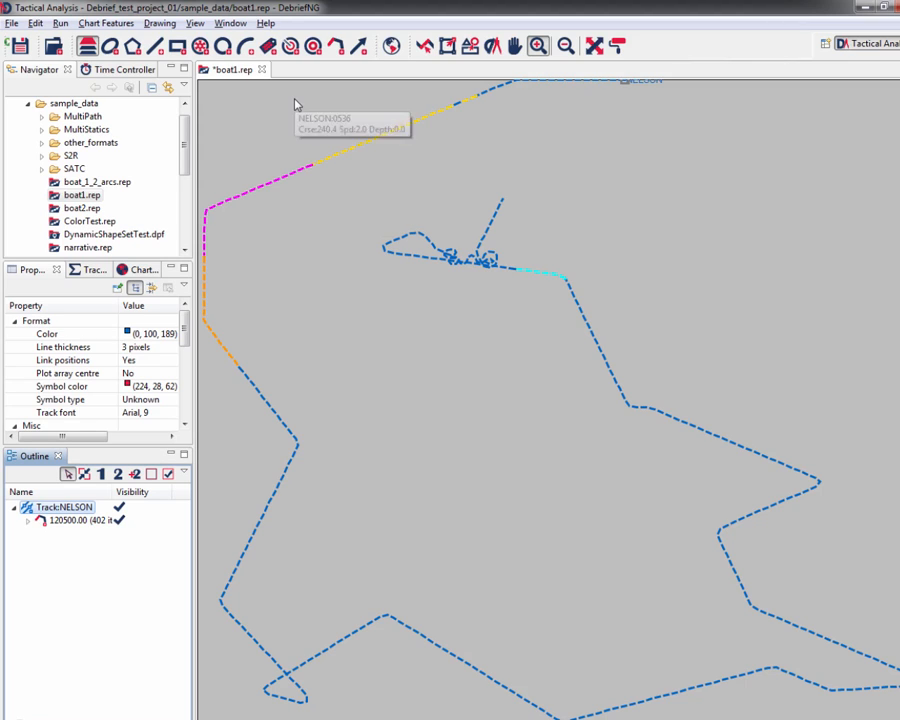
mouse_move(311, 102)
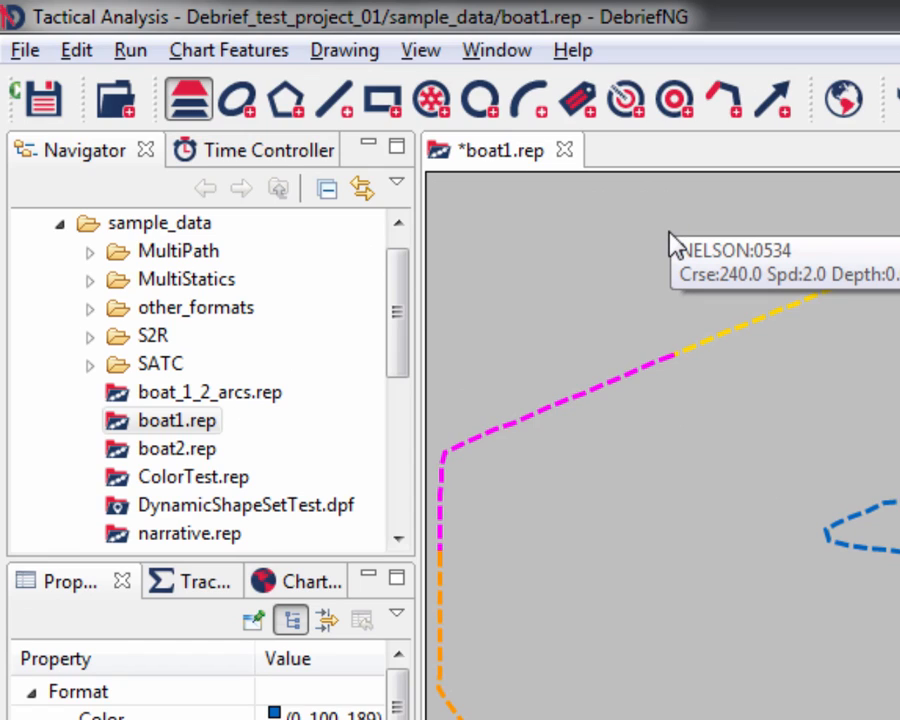
mouse_move(676, 245)
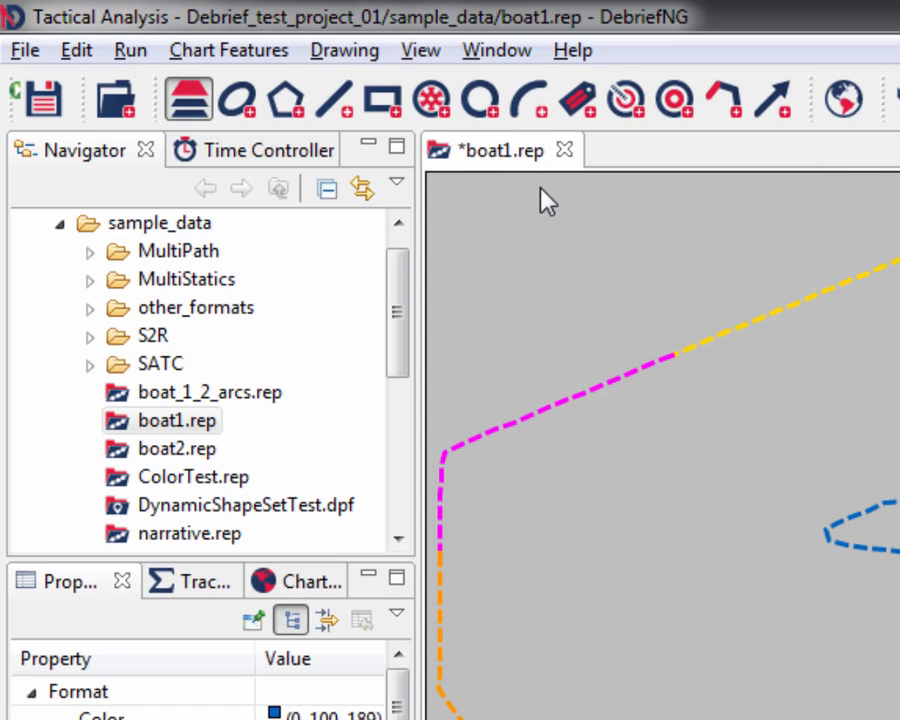
mouse_move(540, 188)
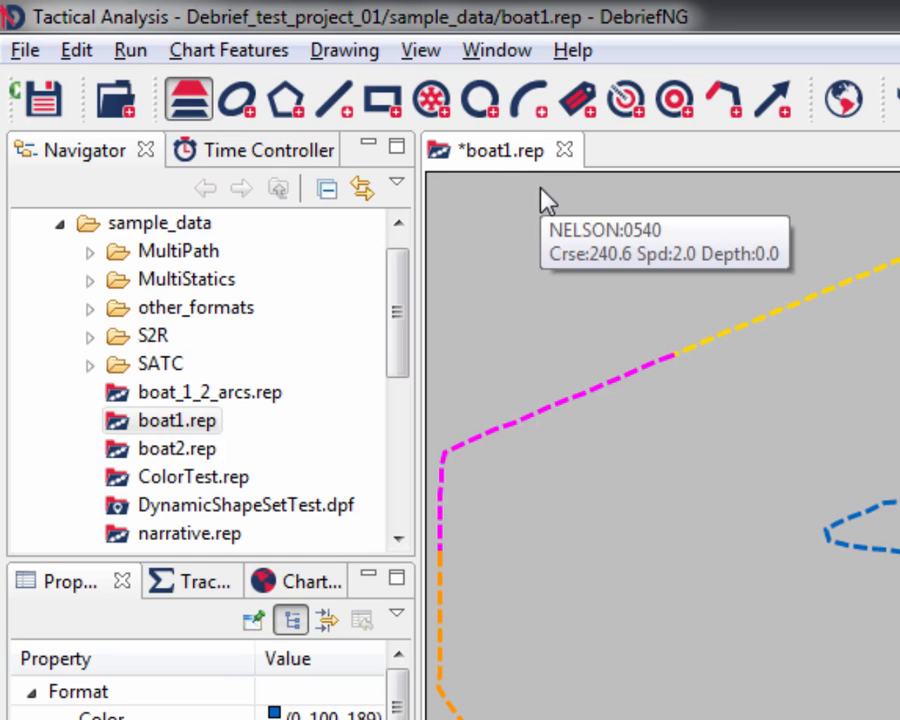
click(27, 54)
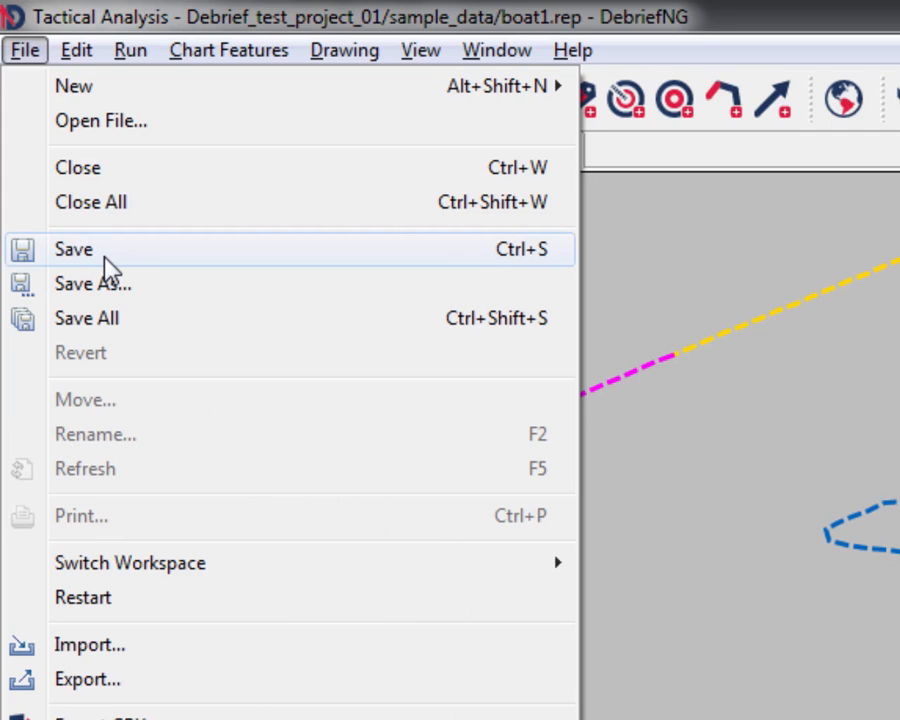
click(104, 256)
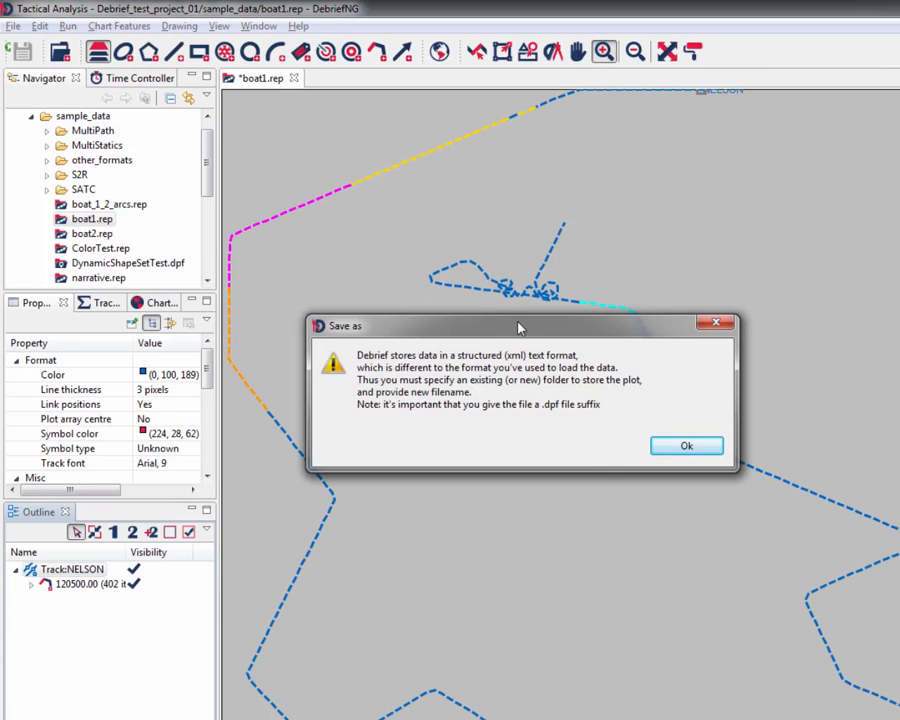
drag(519, 328, 516, 324)
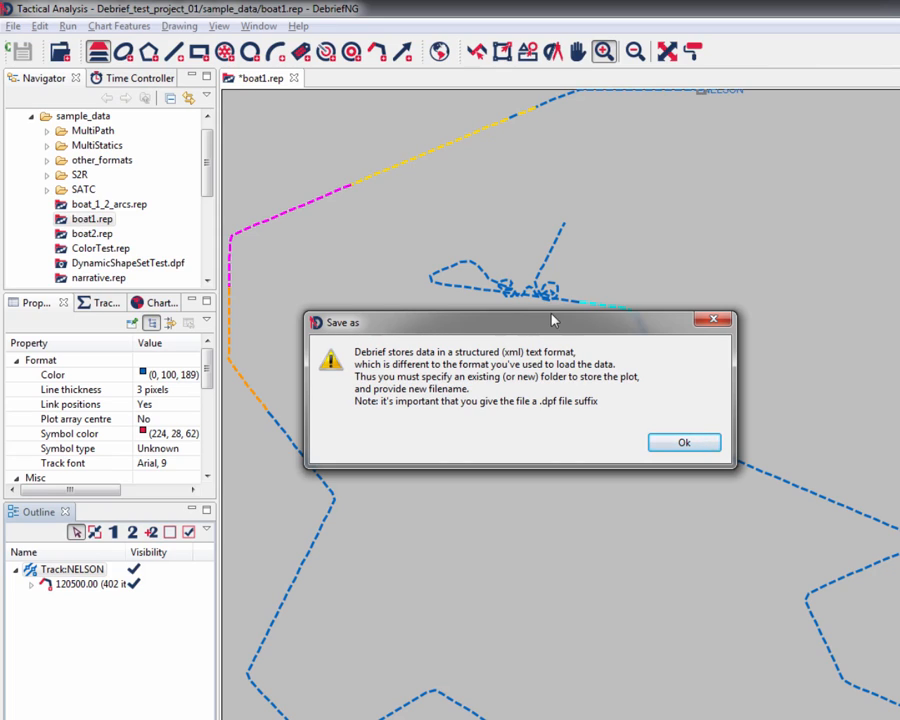
click(686, 444)
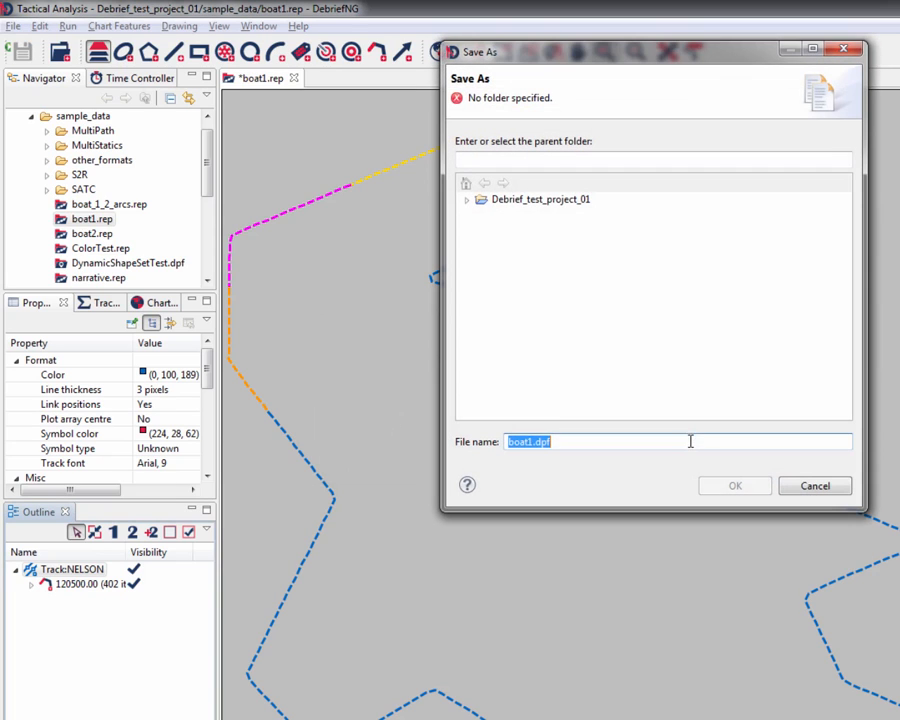
click(549, 205)
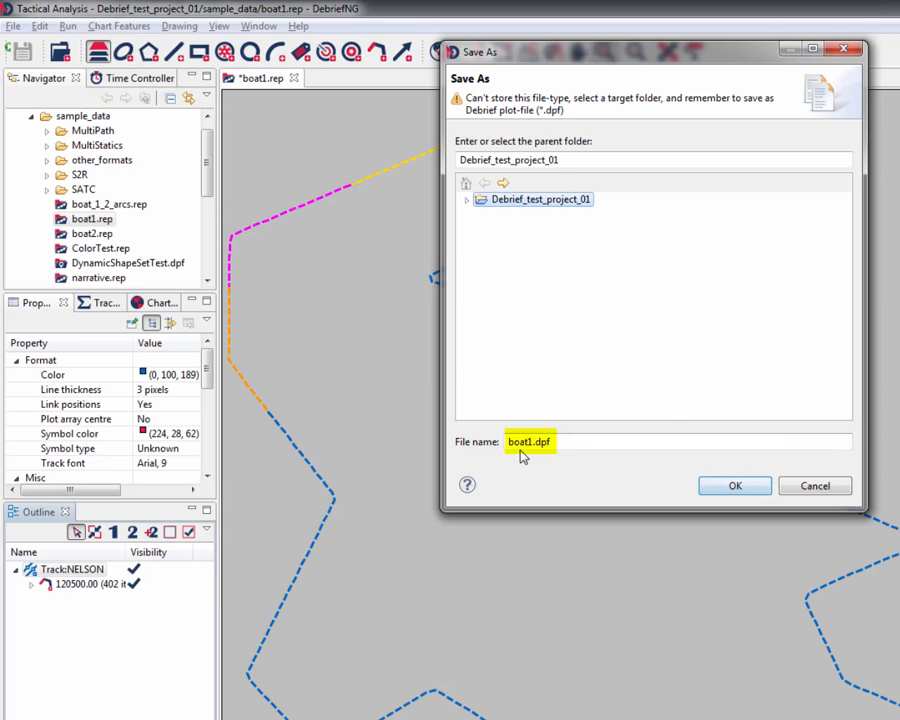
click(735, 486)
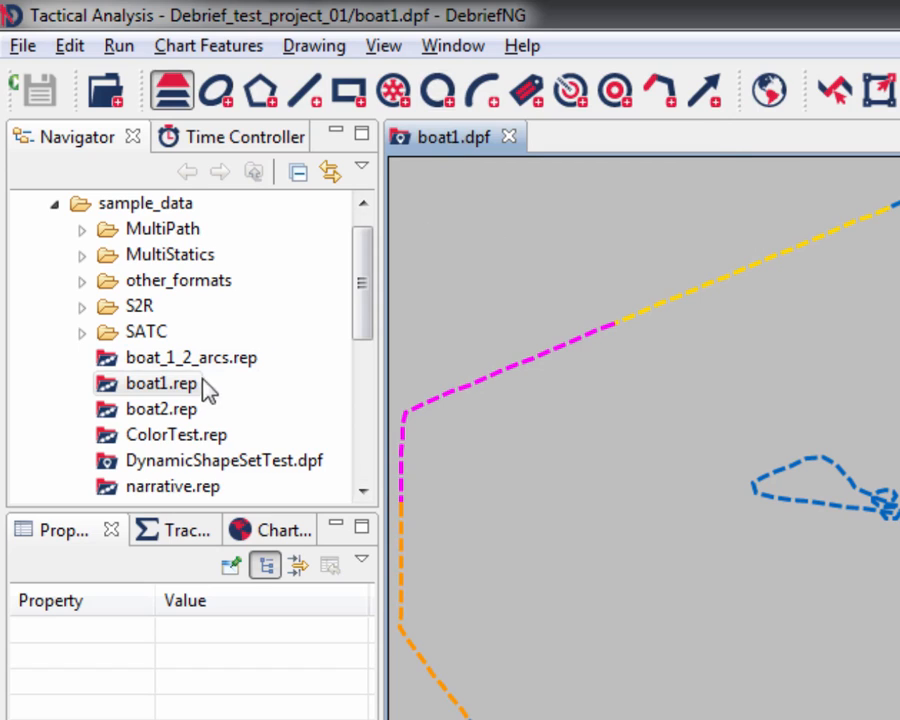
Open boat2.rep from sample_data, importing the COLLINGWOOD track in Over The Ground (OTG) mode.
click(162, 410)
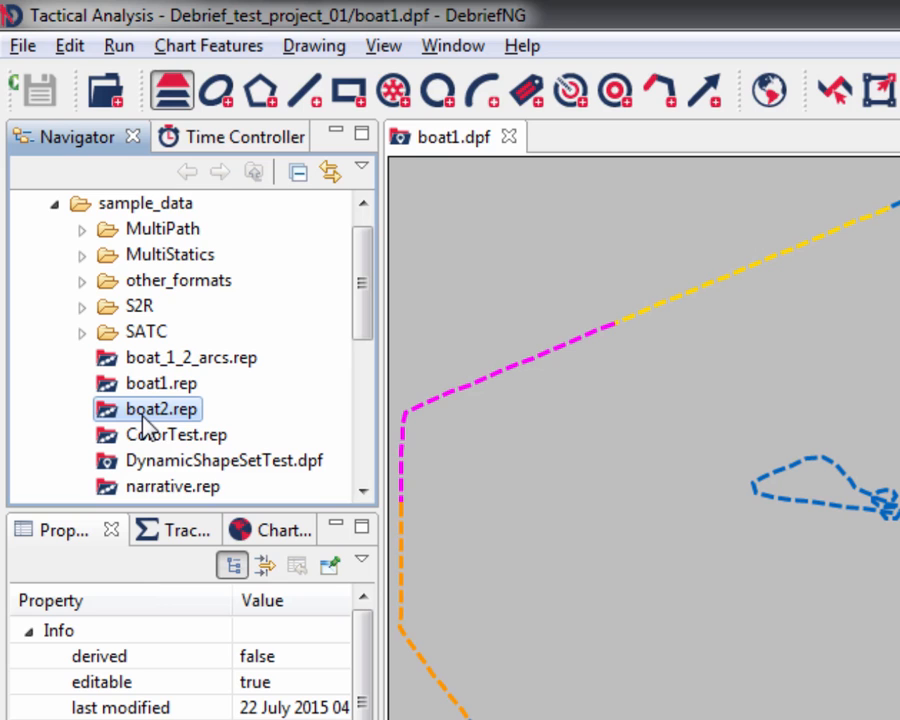
double_click(140, 411)
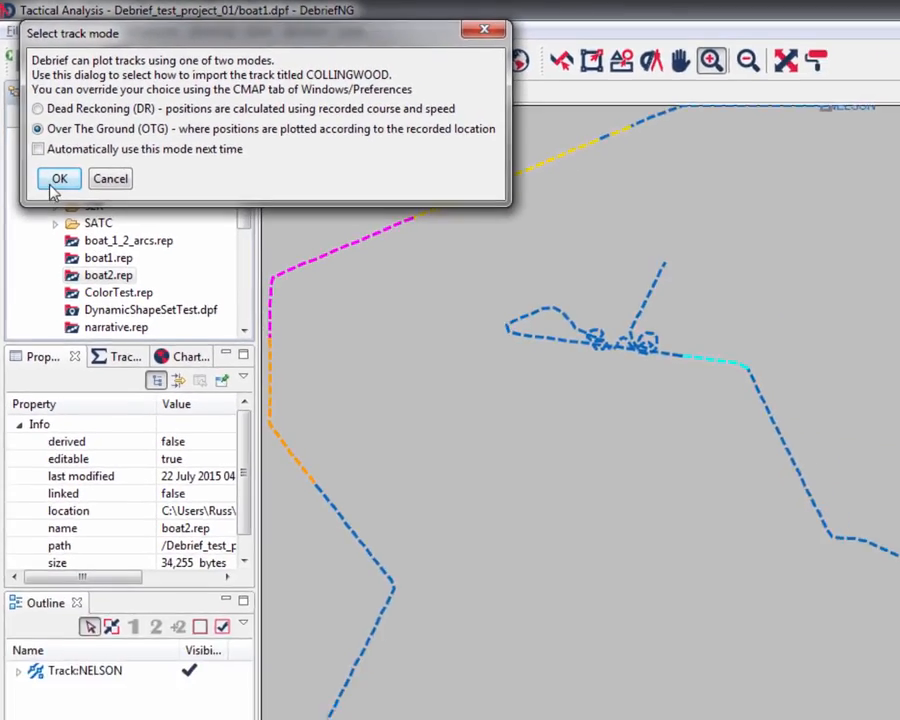
click(88, 265)
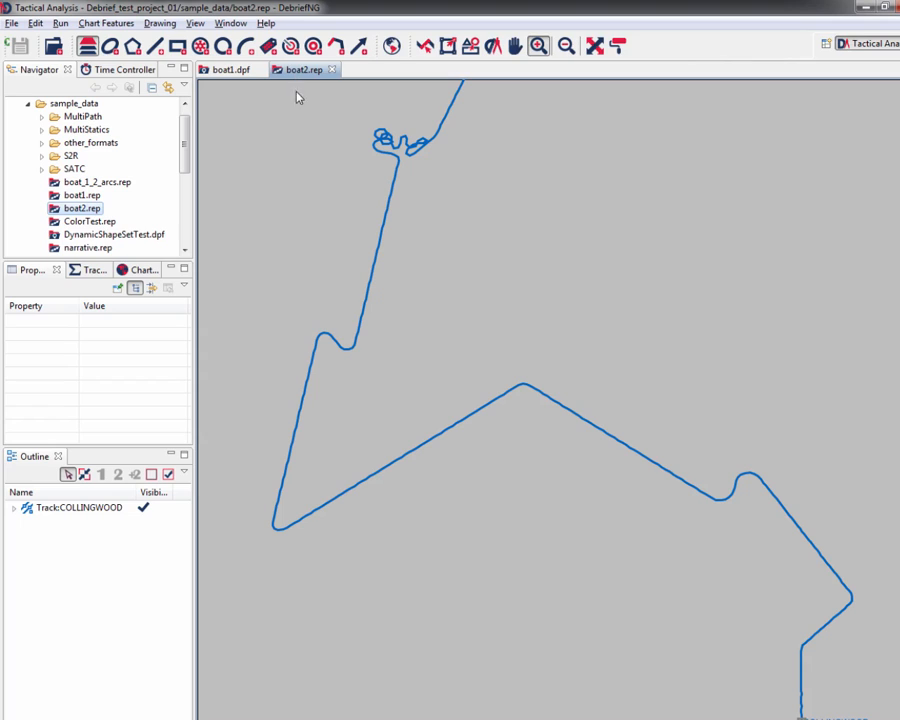
Bring the boat1.dpf plot to the front and reorder the open plots so that boat1.dpf follows boat2.rep.
mouse_move(298, 107)
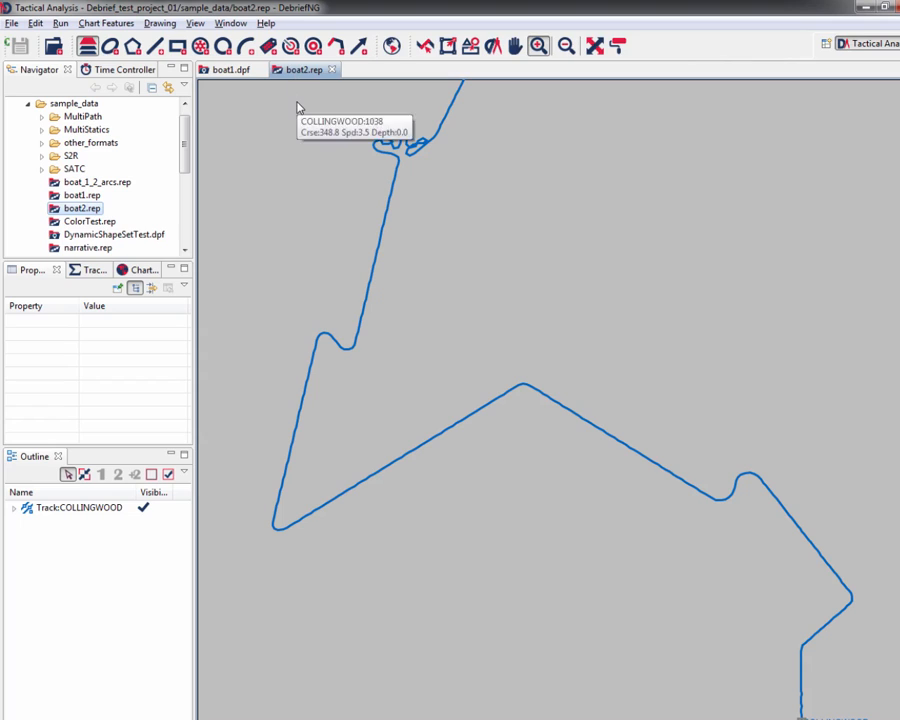
click(230, 72)
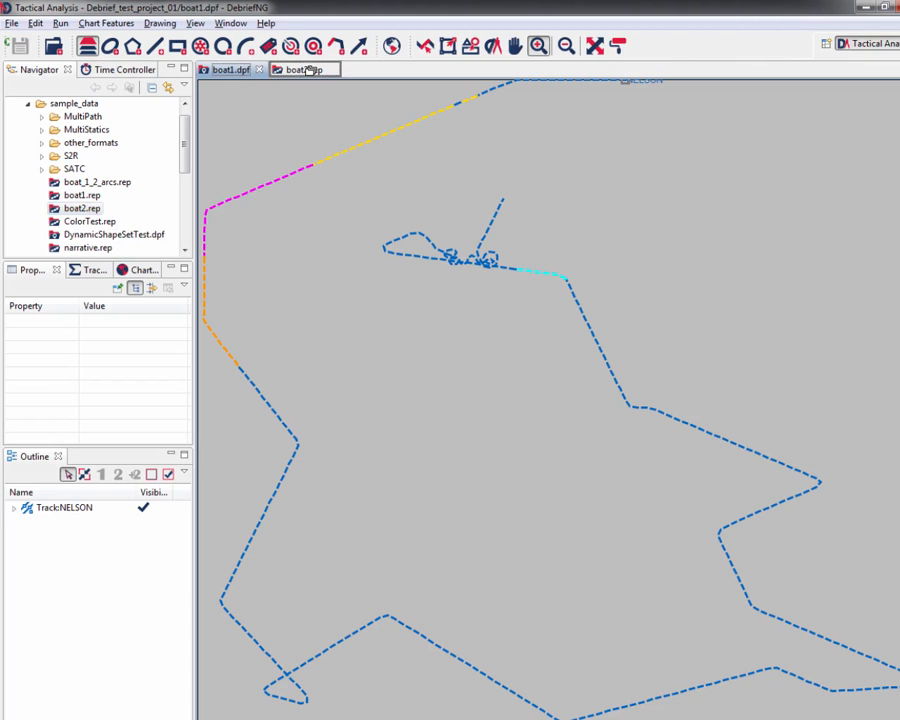
drag(310, 70, 317, 69)
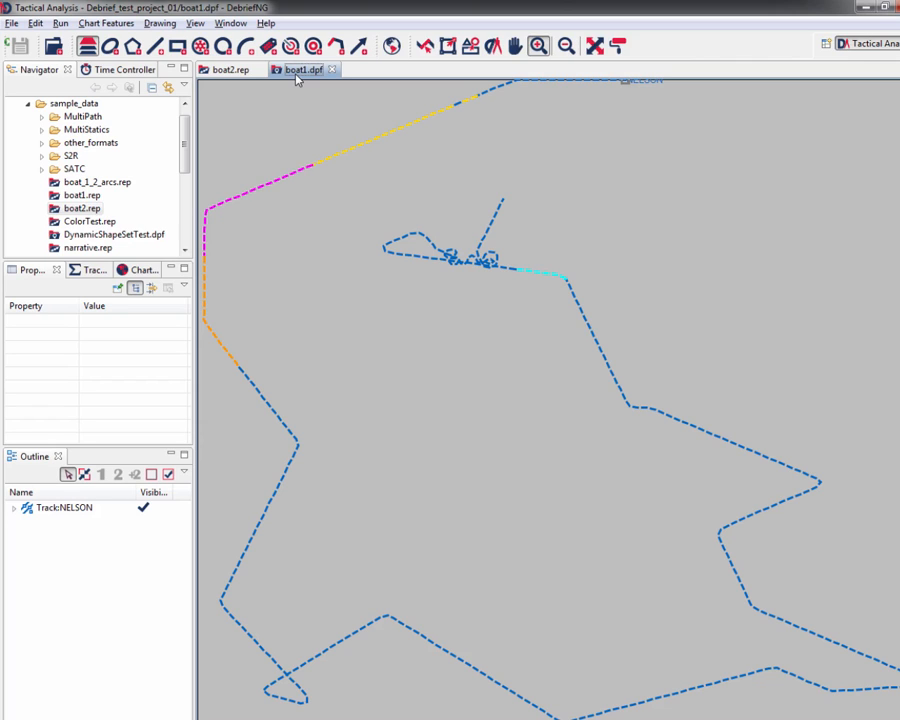
Split the chart area so that boat2.rep sits side by side with boat1.dpf, on its right.
click(233, 70)
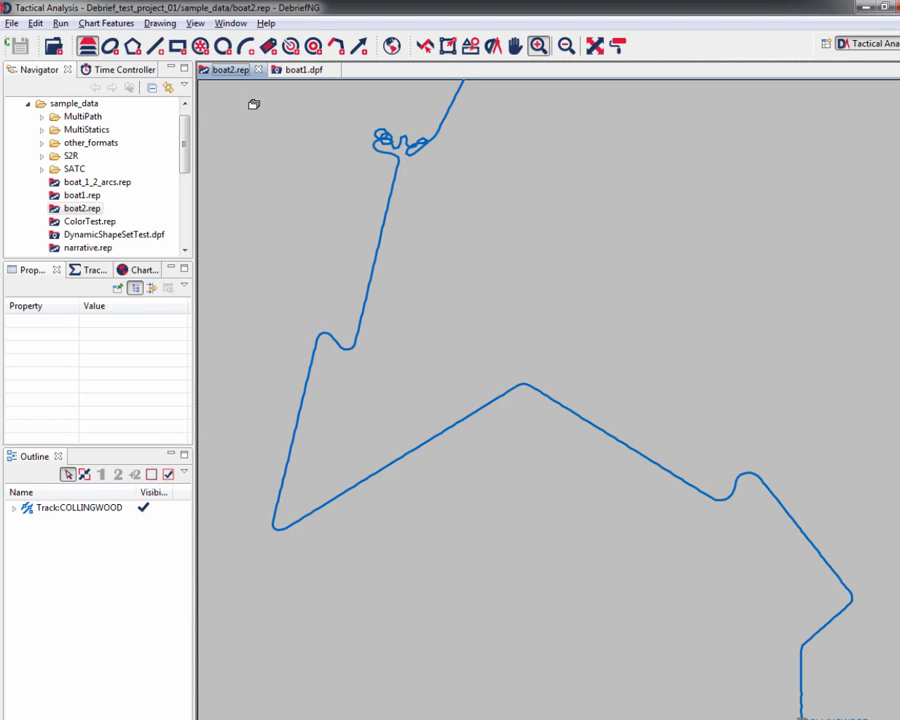
drag(254, 104, 203, 172)
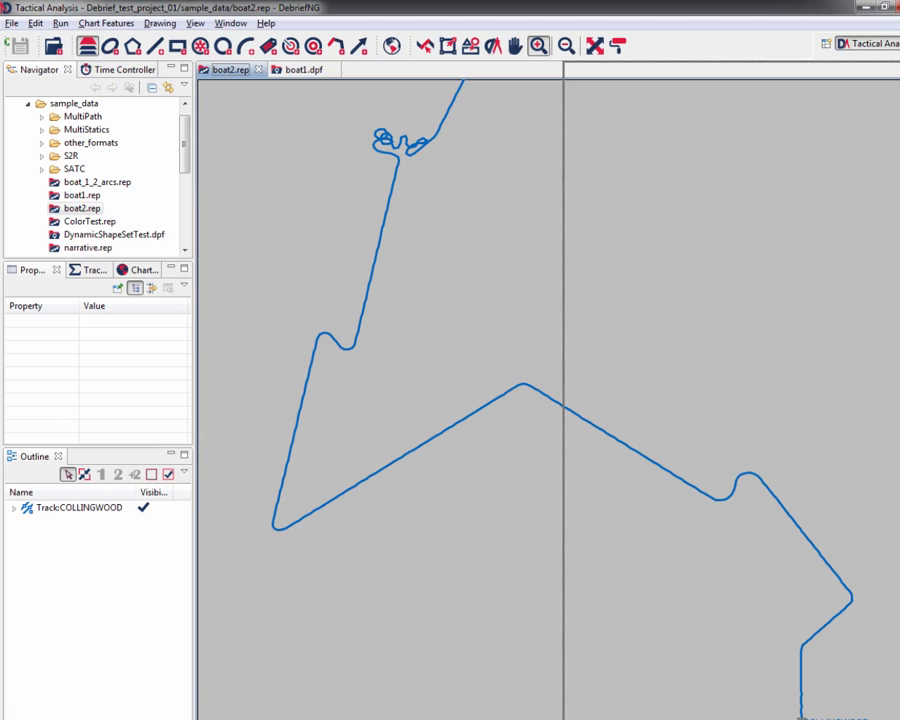
drag(230, 70, 888, 330)
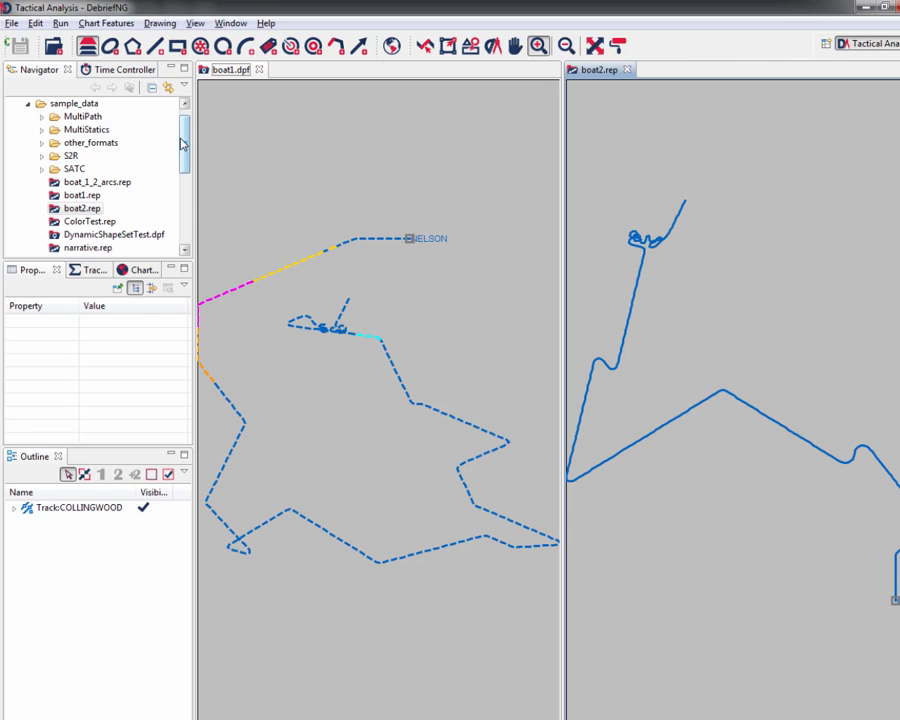
Open shapes.rep from sample_data, importing each of its NEL_STYLE tracks in Over The Ground (OTG) mode.
drag(186, 137, 135, 211)
click(84, 236)
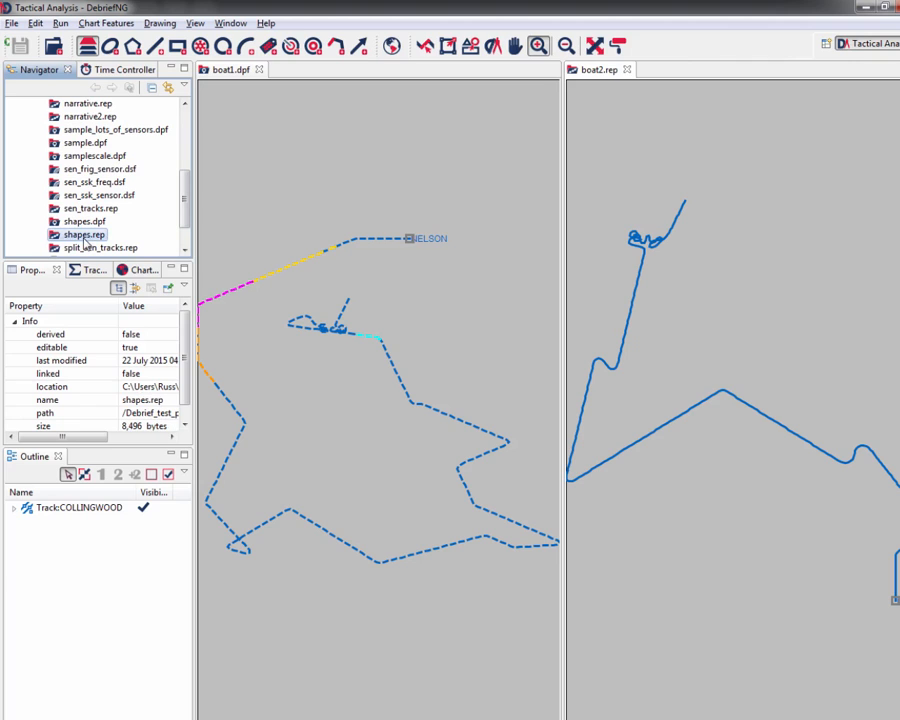
double_click(79, 238)
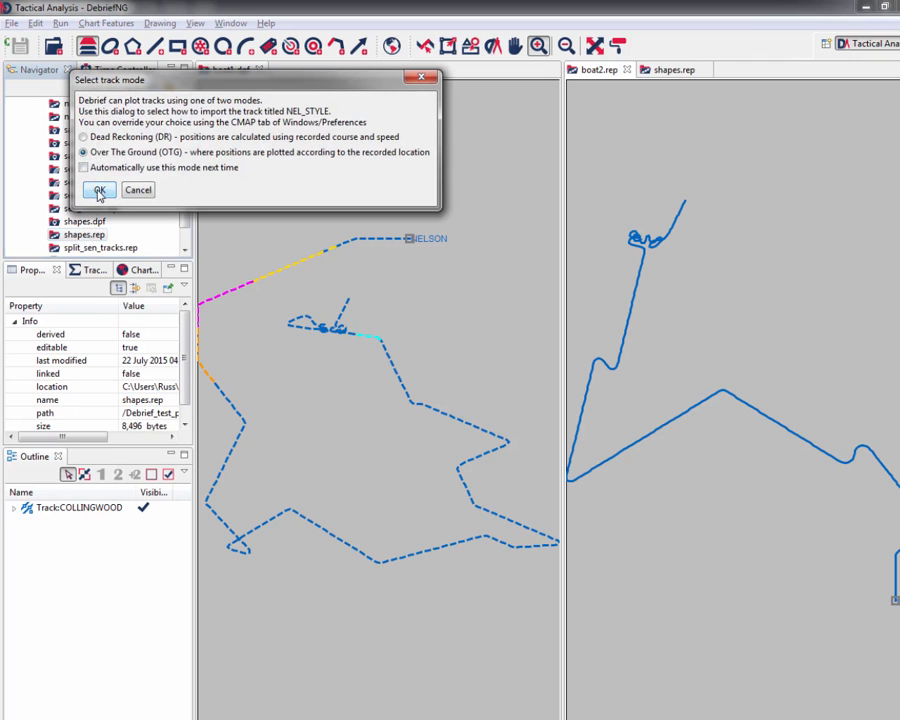
click(99, 191)
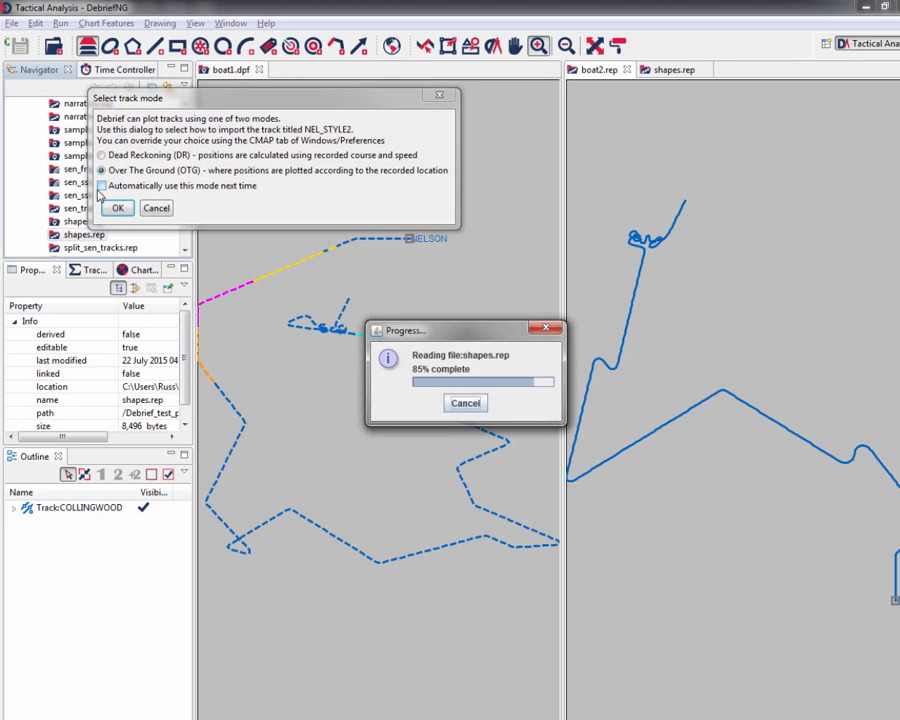
click(116, 207)
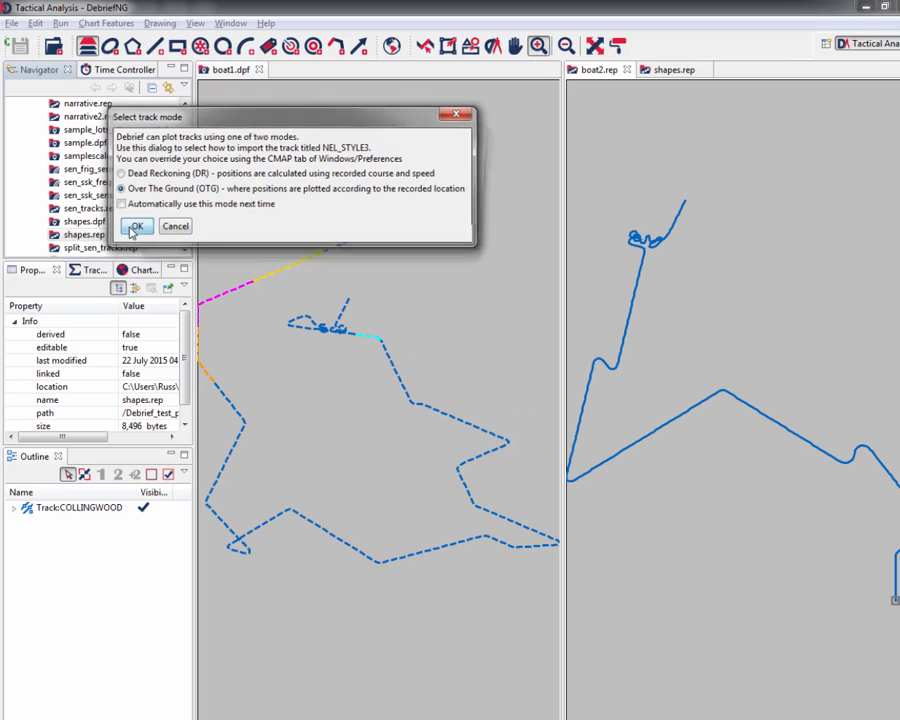
click(133, 227)
click(154, 244)
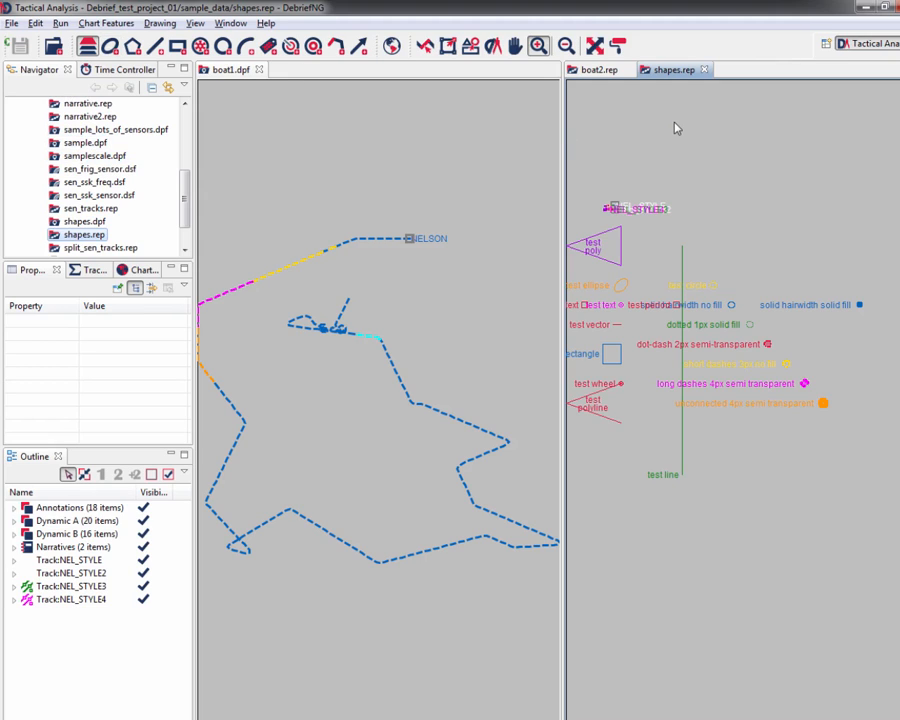
Dock the shapes.rep plot in its own pane beneath boat2.rep.
mouse_move(675, 128)
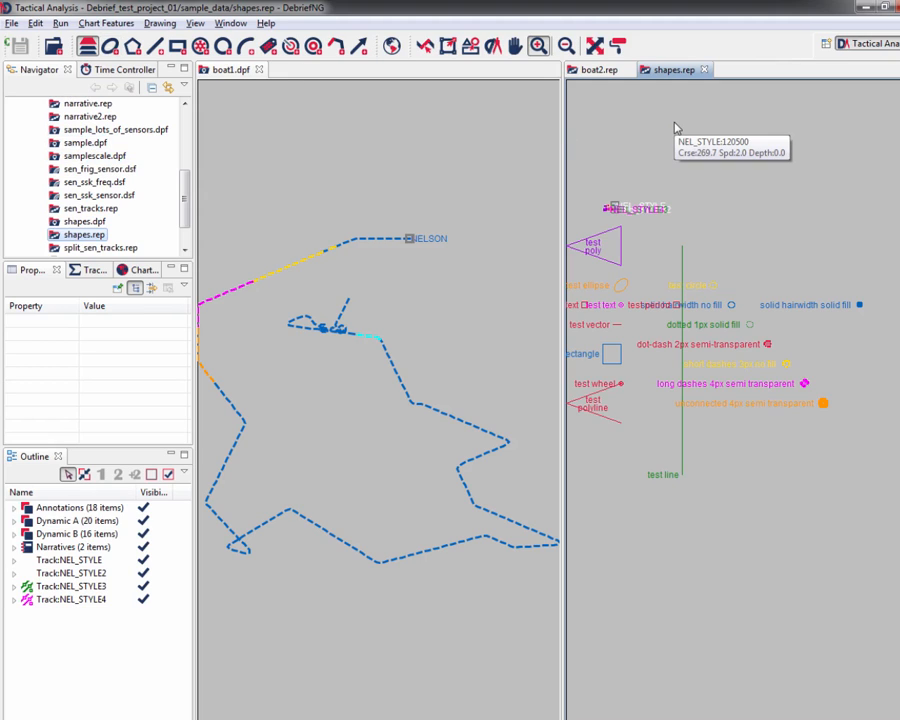
click(675, 72)
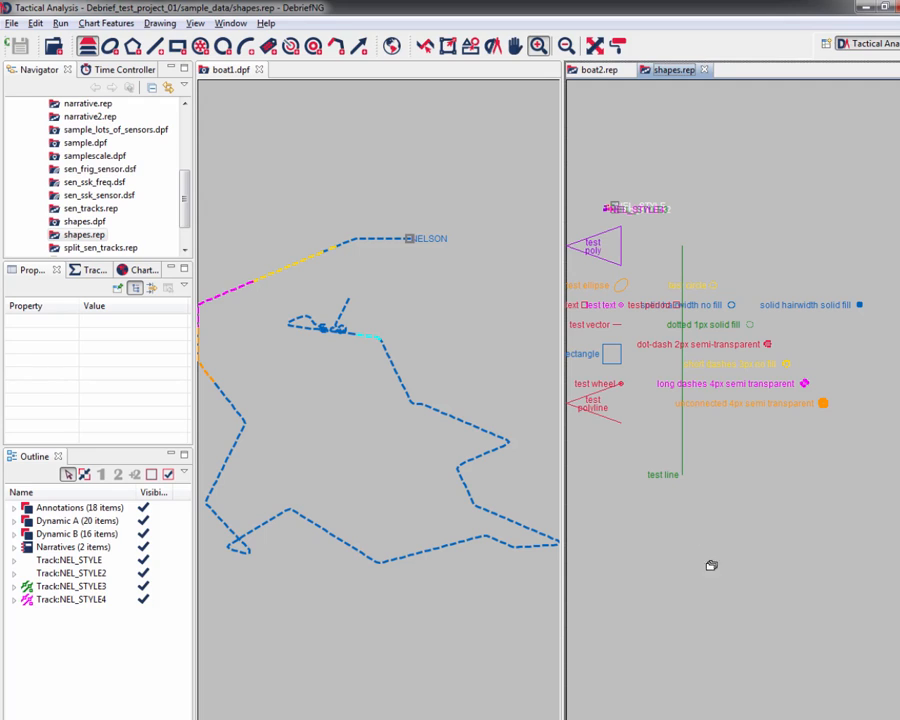
drag(726, 687, 733, 708)
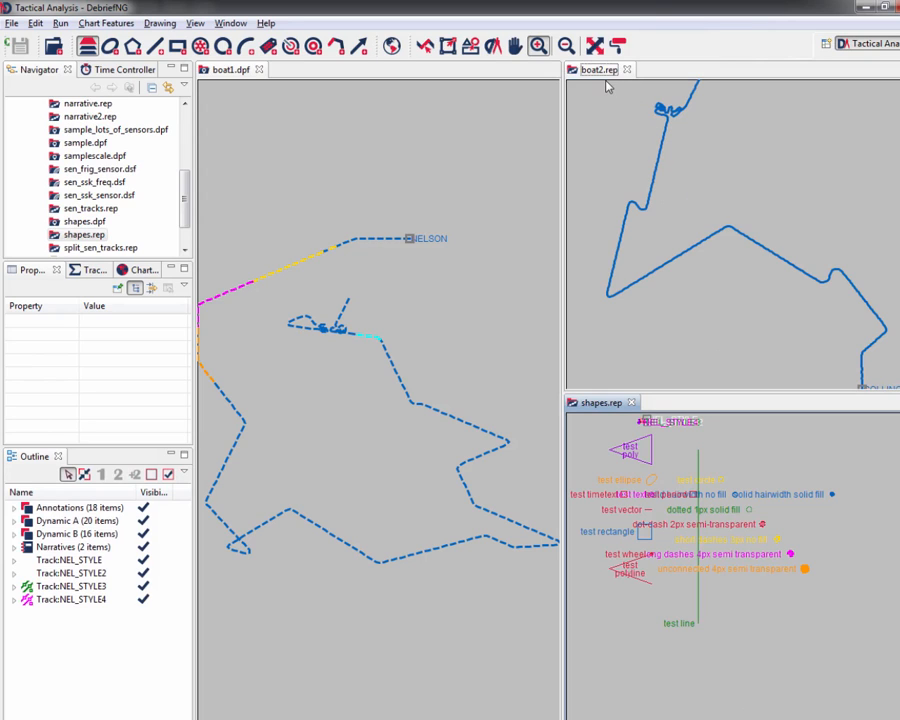
Narrow the boat1.dpf pane slightly to give the neighbouring boat2.rep and shapes.rep plots more width.
mouse_move(607, 87)
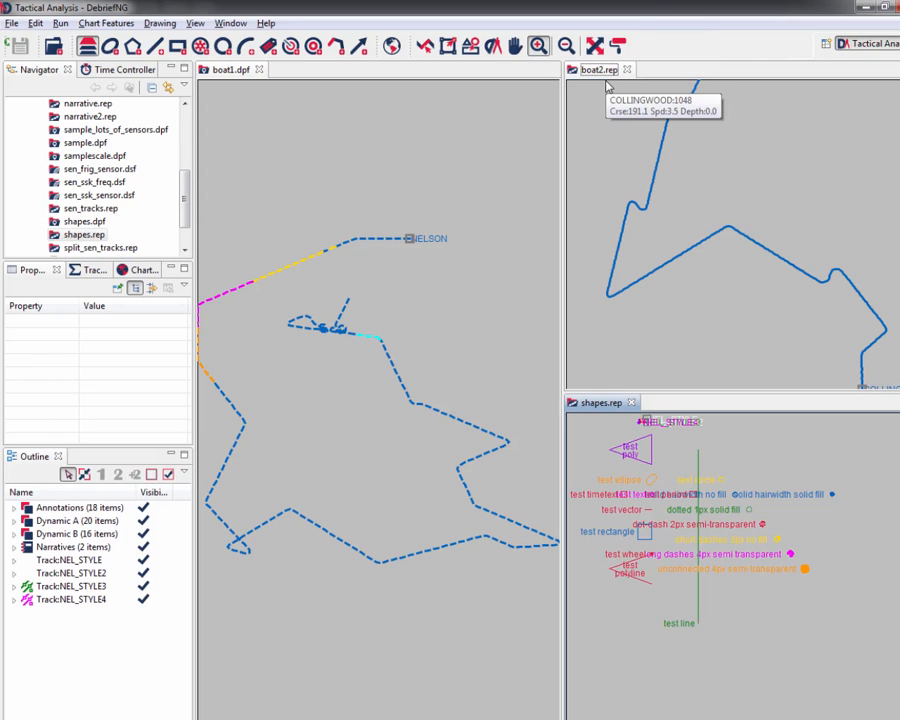
drag(560, 185, 526, 195)
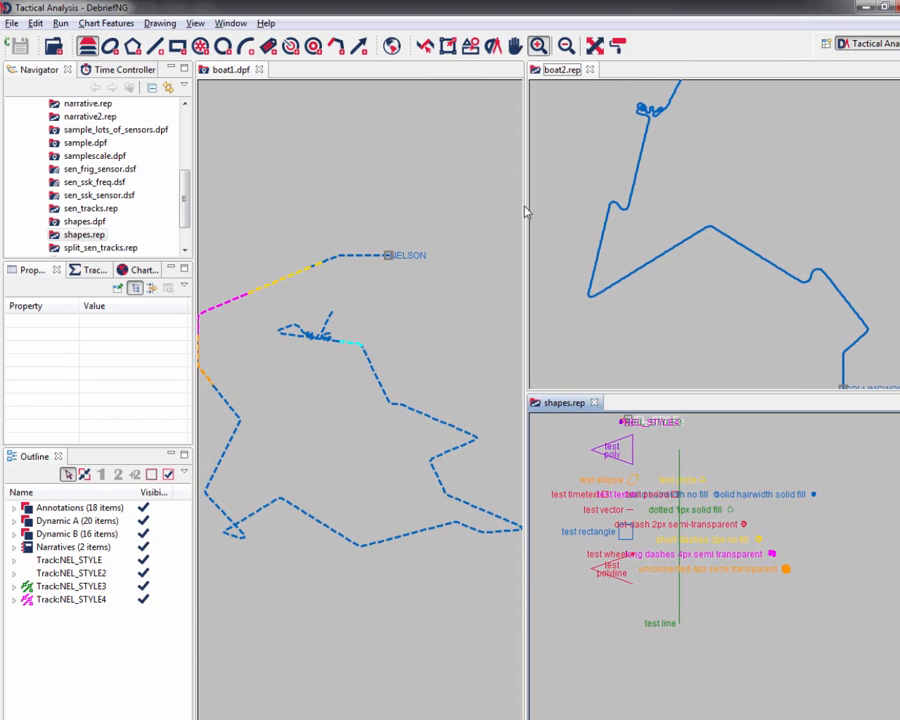
mouse_move(535, 216)
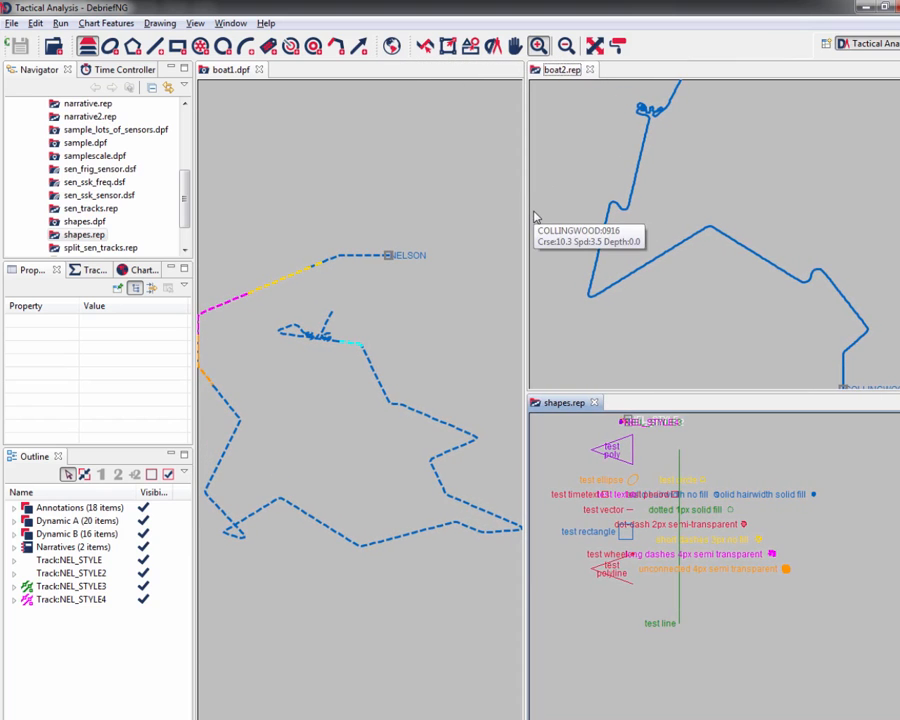
Move the shapes.rep plot into the boat1.dpf group and dock it in its own pane beneath boat1.dpf.
mouse_move(465, 180)
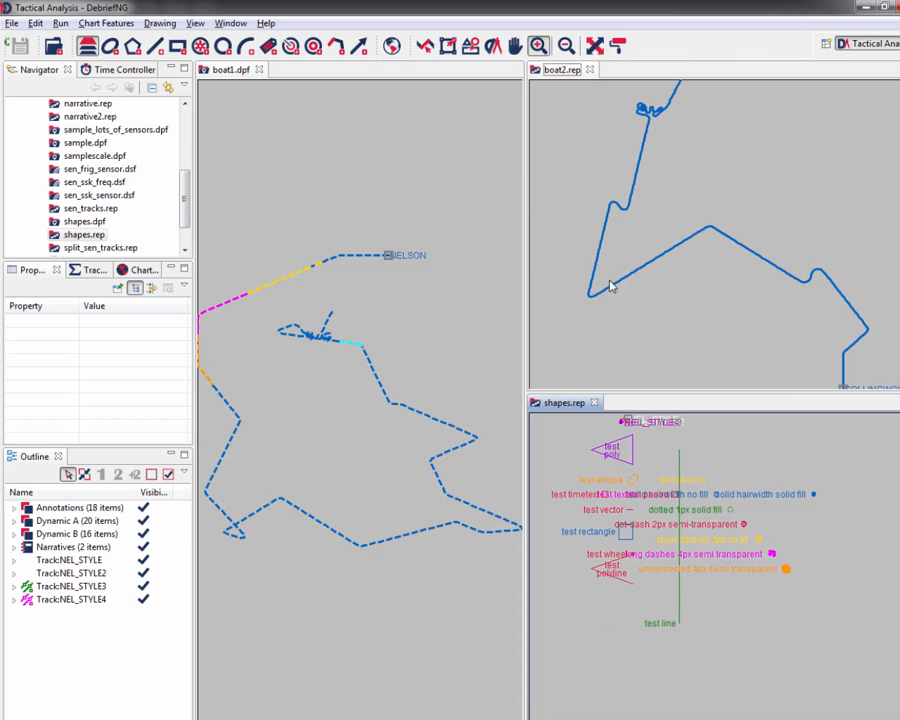
mouse_move(454, 299)
click(558, 404)
drag(558, 407, 285, 71)
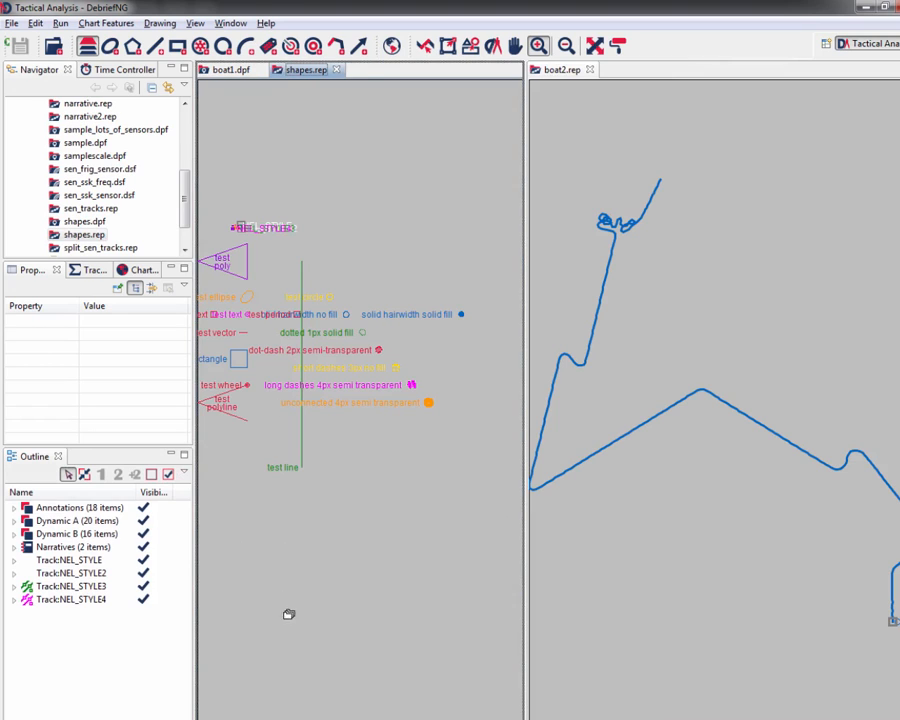
drag(299, 712, 299, 712)
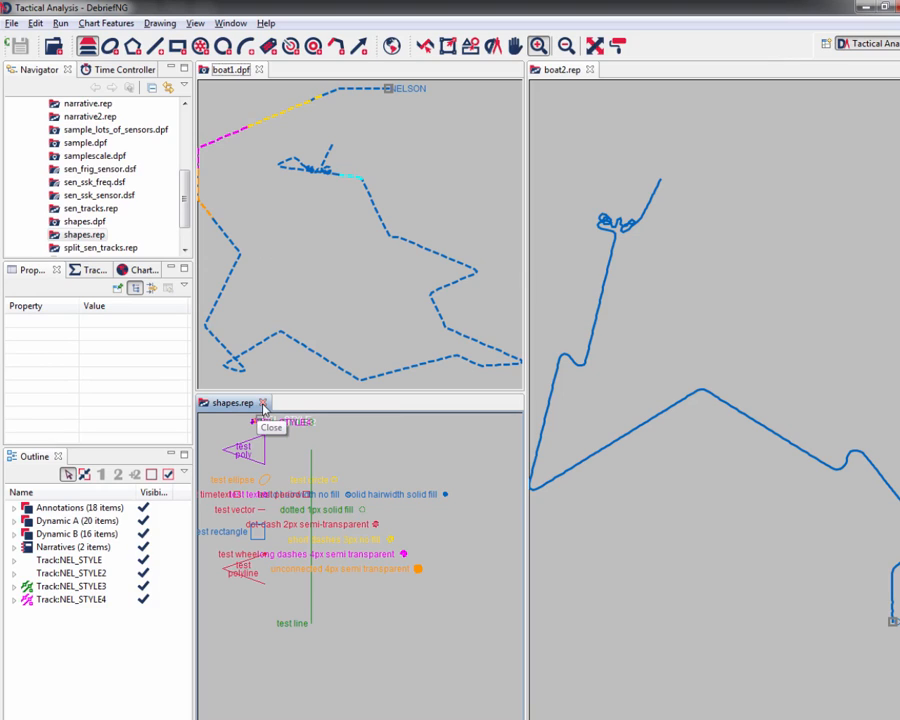
Regroup the shapes.rep plot with boat1.dpf in a single pane and close shapes.rep.
drag(263, 405, 290, 70)
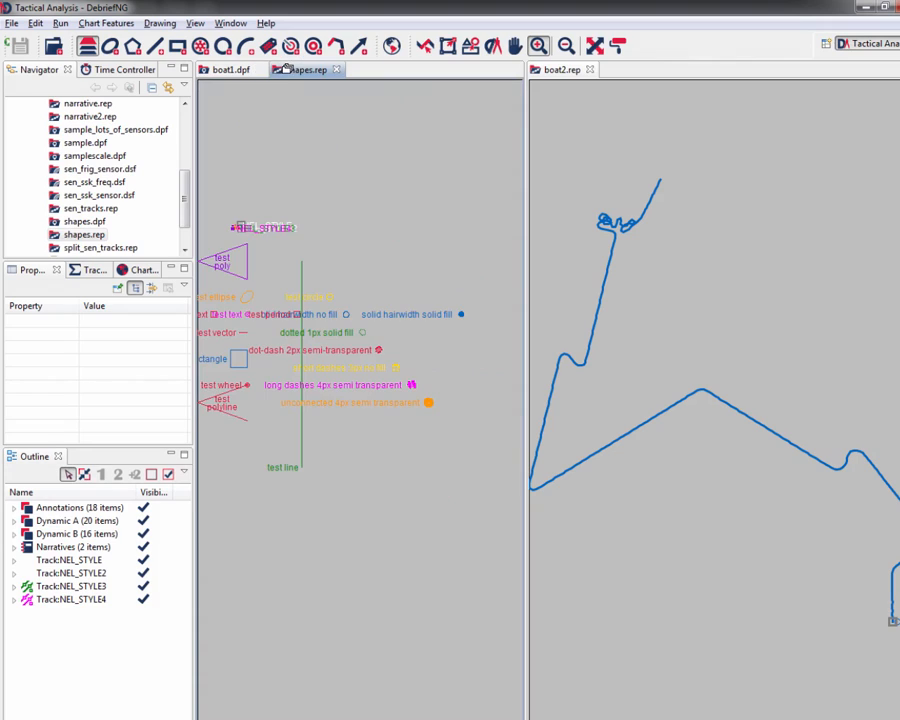
click(337, 70)
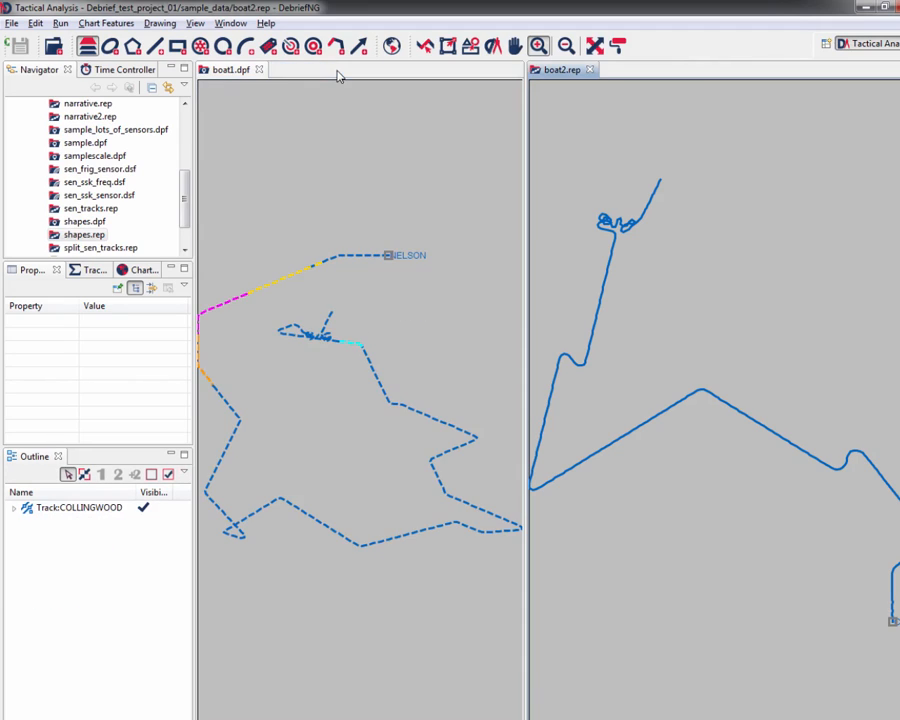